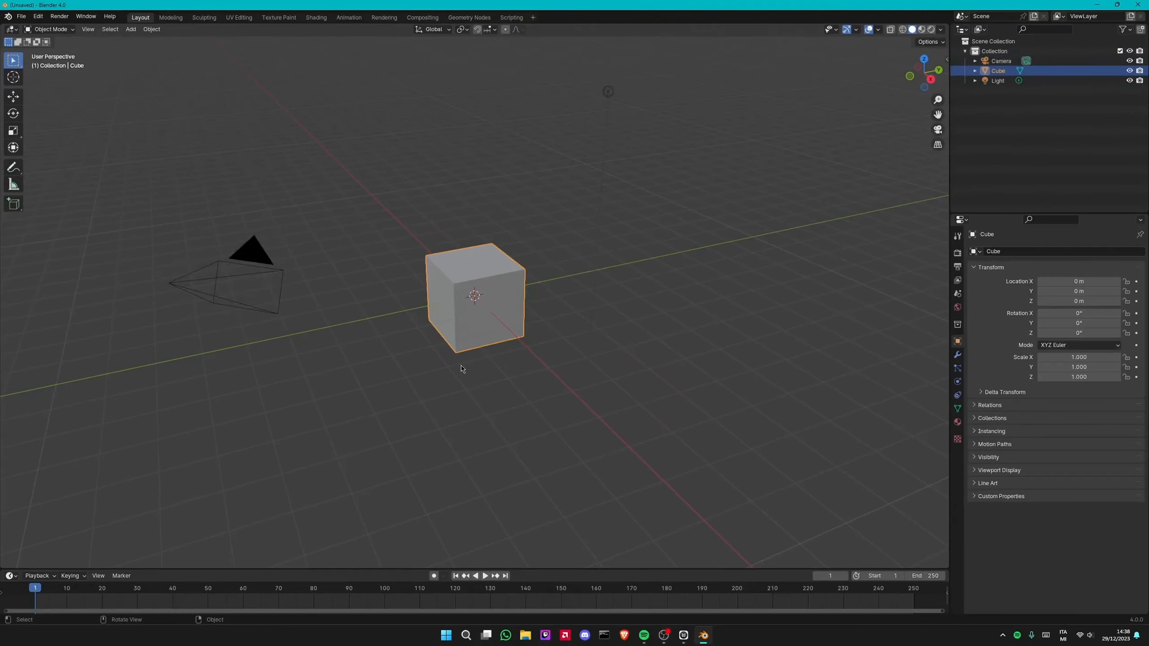
Delete all default objects from the scene: the camera, the cube and the light.
key(a)
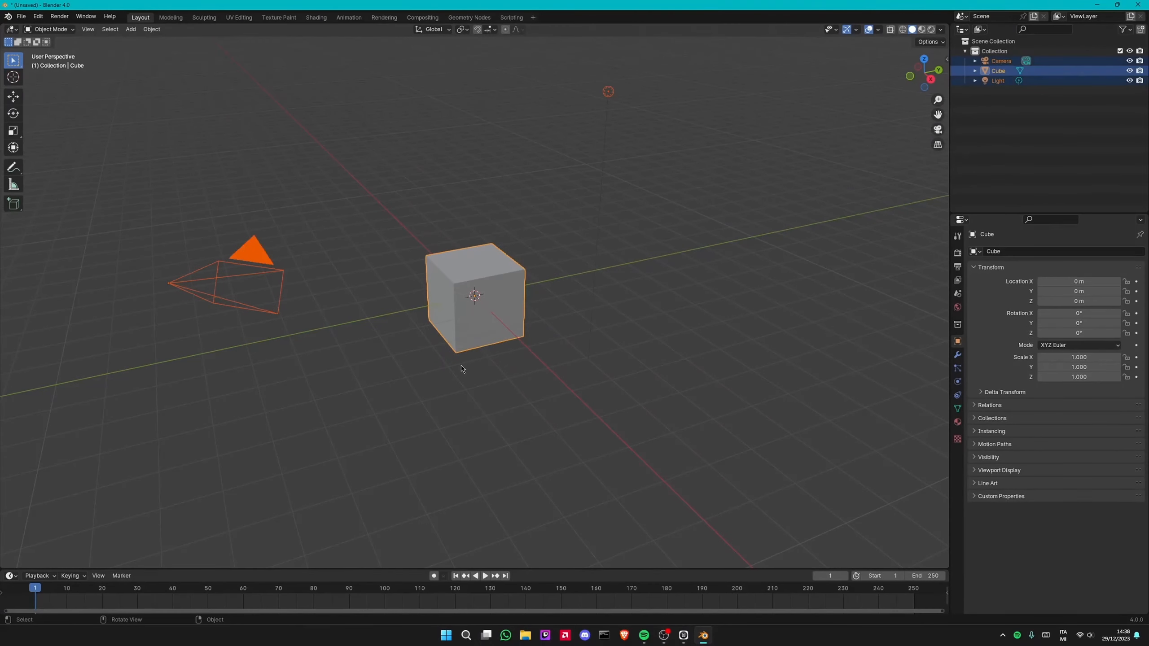
key(x)
click(461, 365)
Import the 2x2 LEGO brick and flat 2x2 piece models from an FBX file.
click(21, 16)
mouse_move(58, 157)
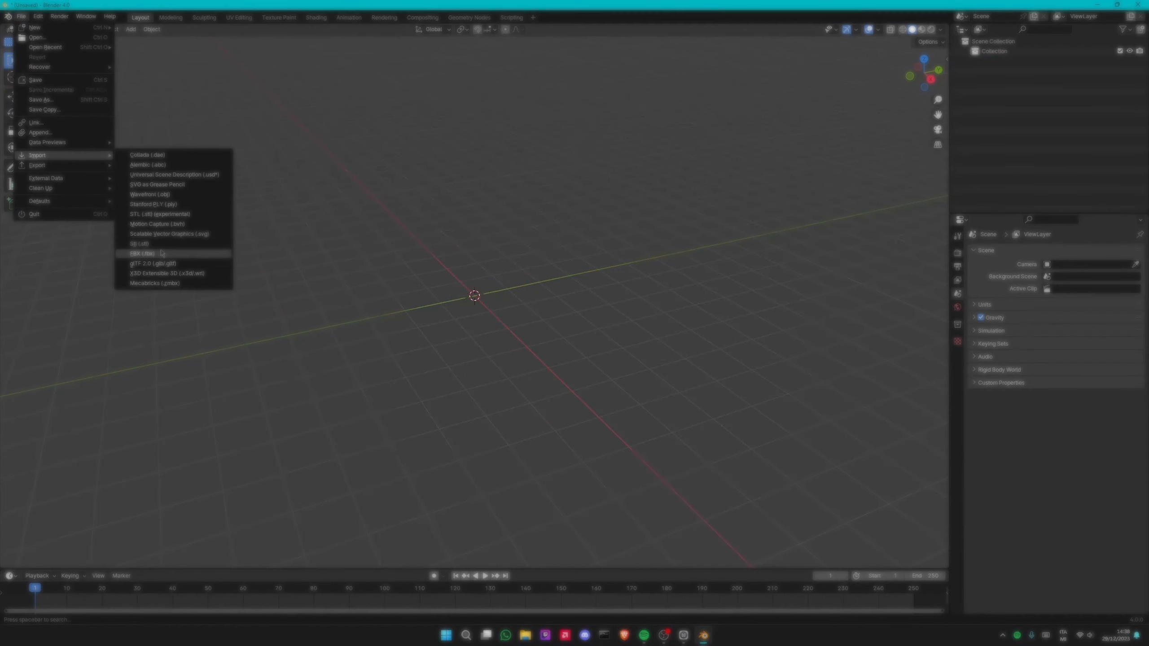
click(142, 254)
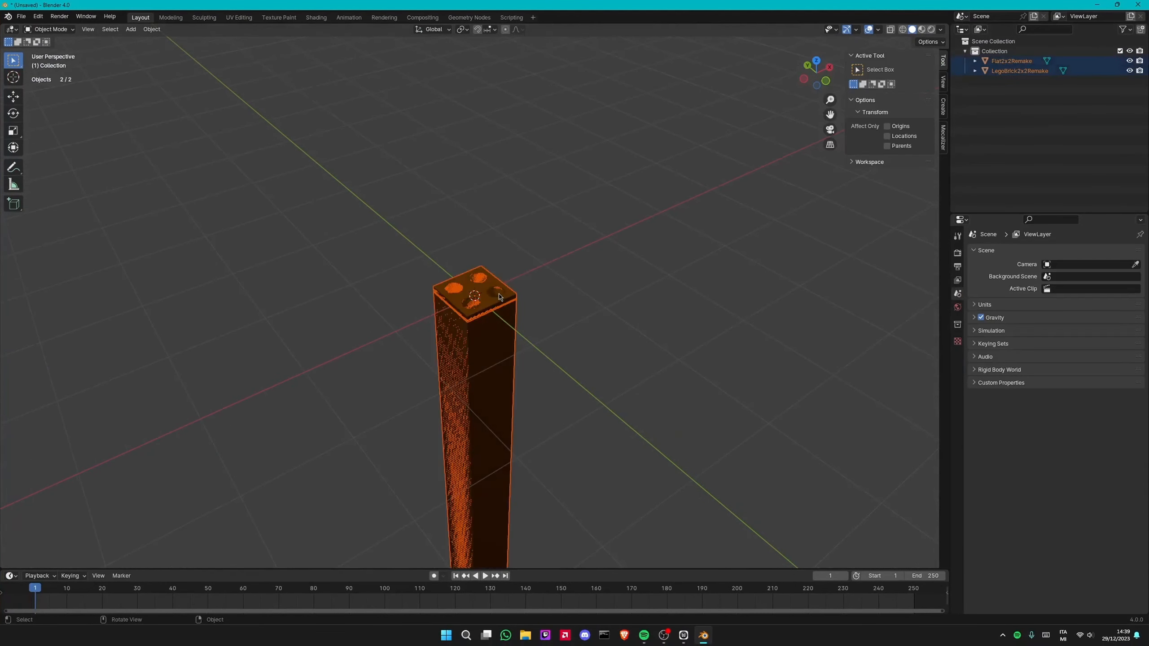
Move the two imported LEGO models into a new collection named LegoPiece.
key(m)
click(499, 294)
text(LegoPiece)
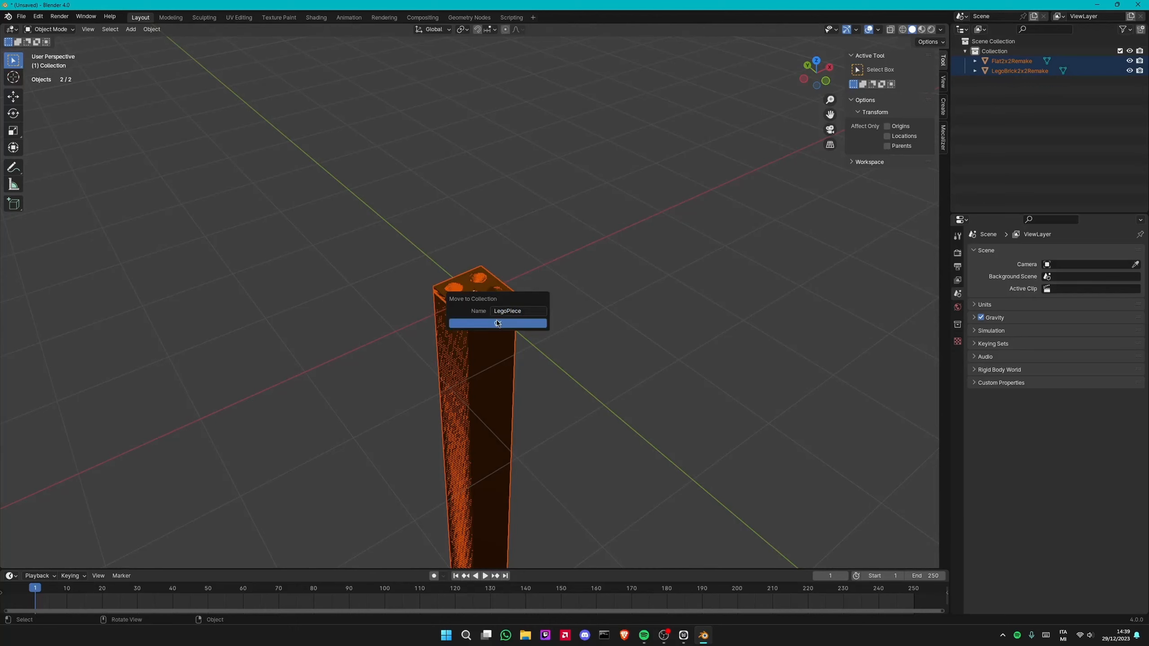
click(497, 321)
Give the LegoPiece collection a colour tag and hide it in the viewport.
right_click(983, 61)
click(936, 207)
right_click(977, 60)
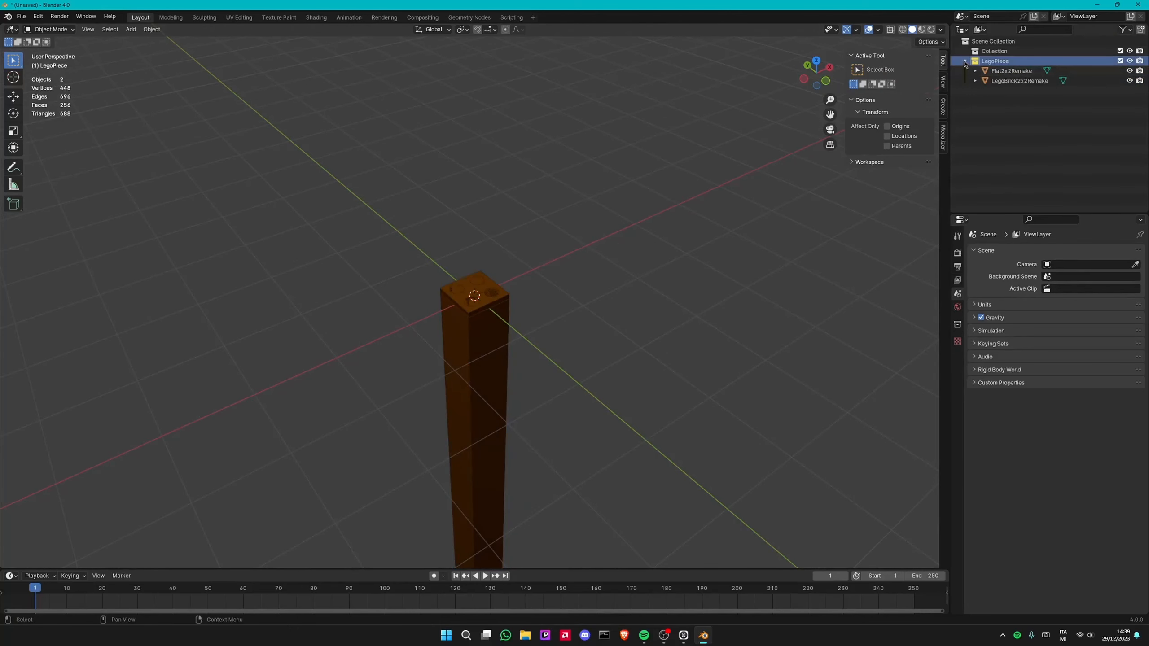
click(1130, 61)
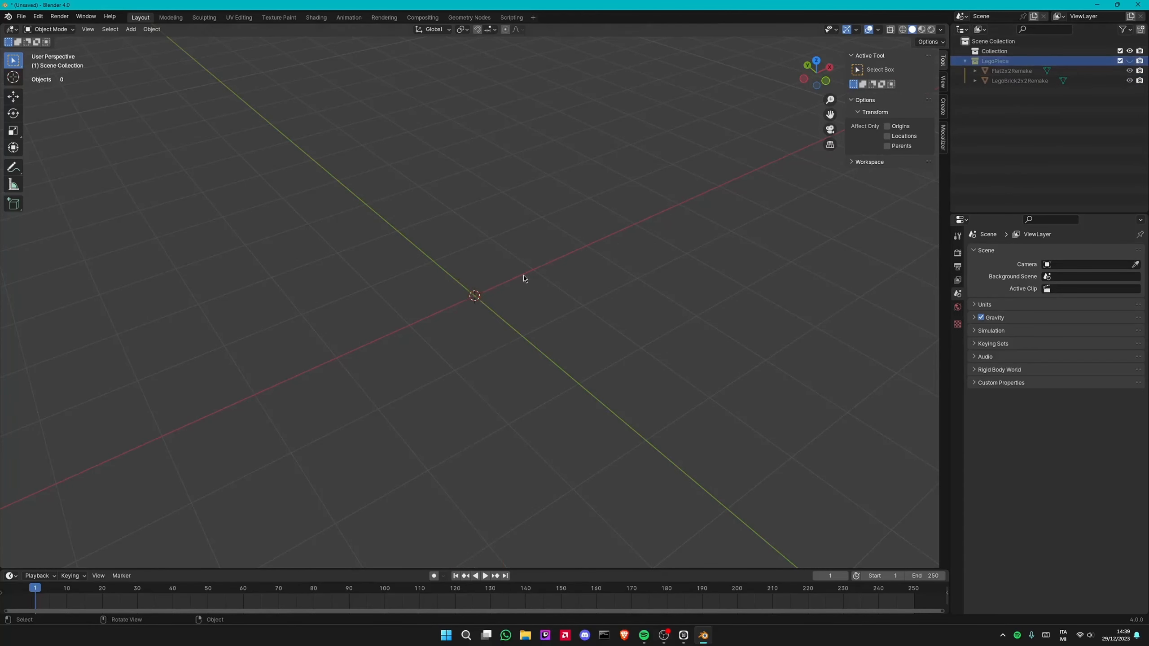
Add a mesh plane at the world origin sized 53 m by 53 m, with the scene statistics overlay enabled.
key(shift+a)
mouse_move(524, 278)
click(563, 275)
scroll(565, 280, down, 3)
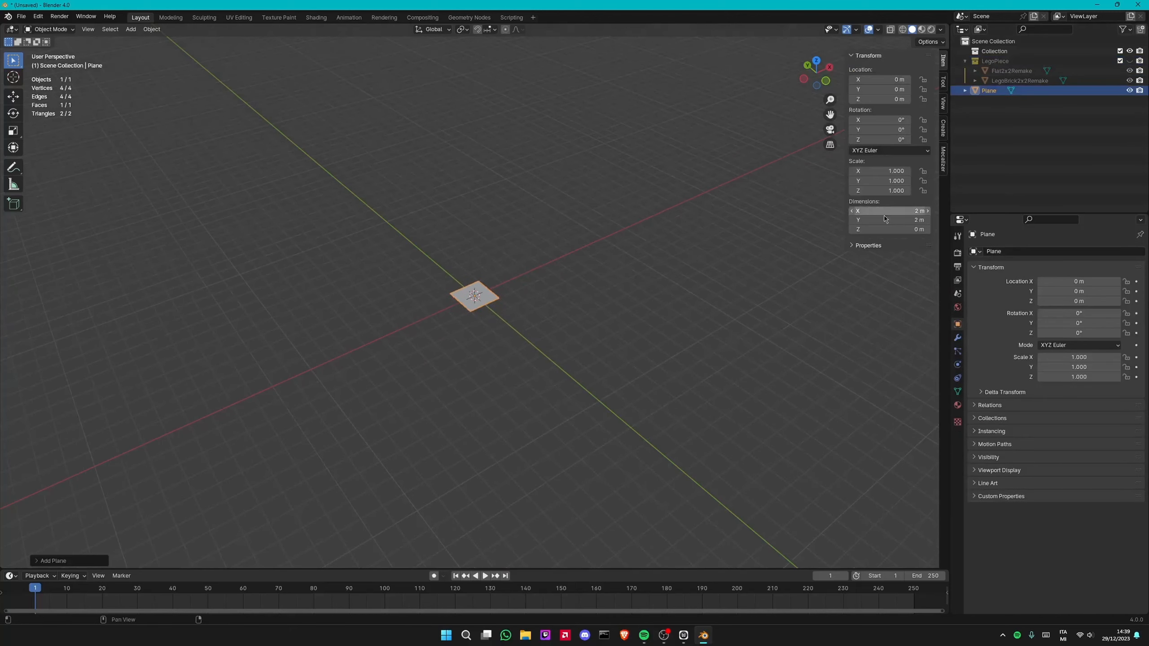
click(888, 38)
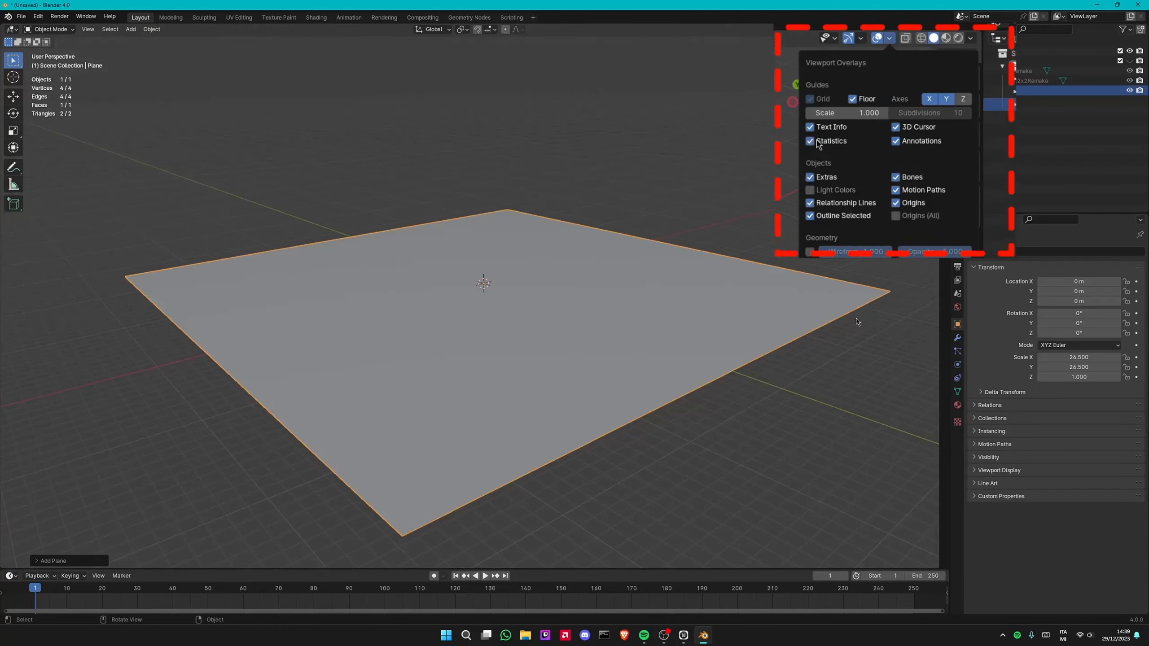
key(n)
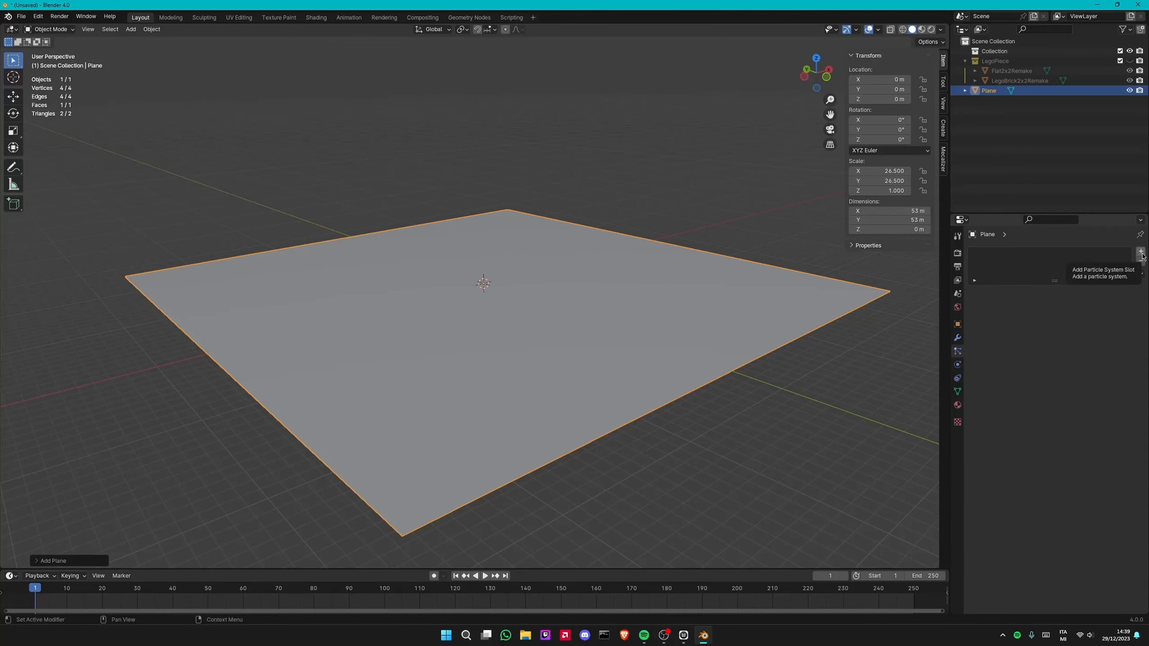
Add a particle system to the plane, name its settings BricksDistribution and set its type to Hair.
click(1141, 251)
click(1039, 294)
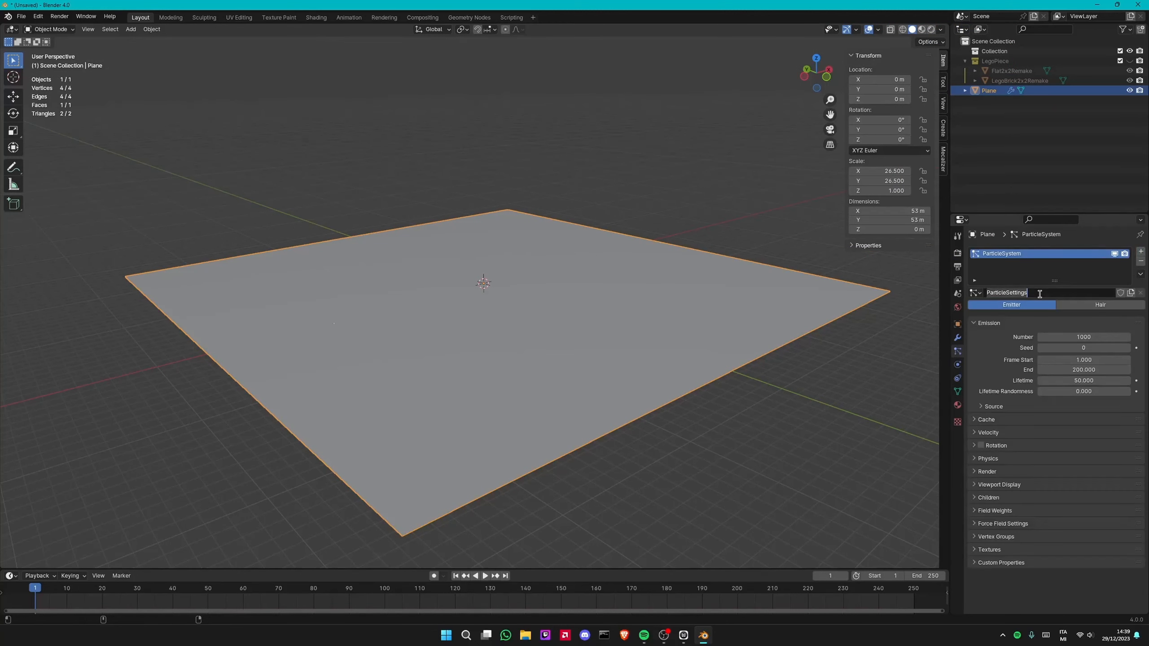
text(BricksDistr)
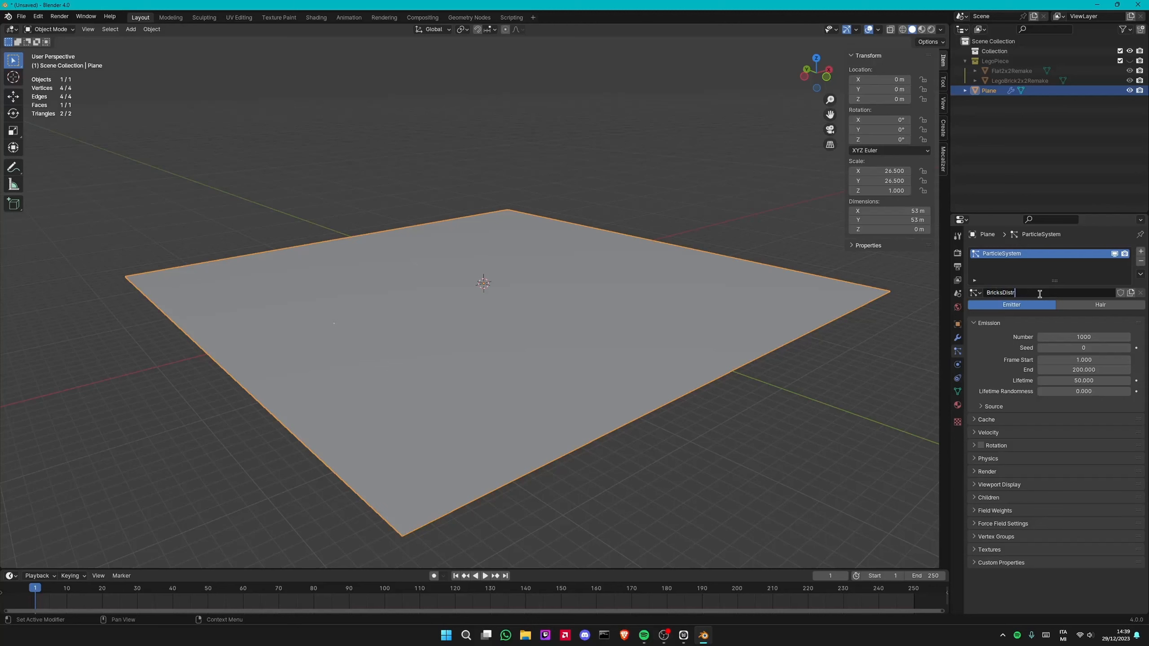
text(ibution)
key(Return)
click(1100, 304)
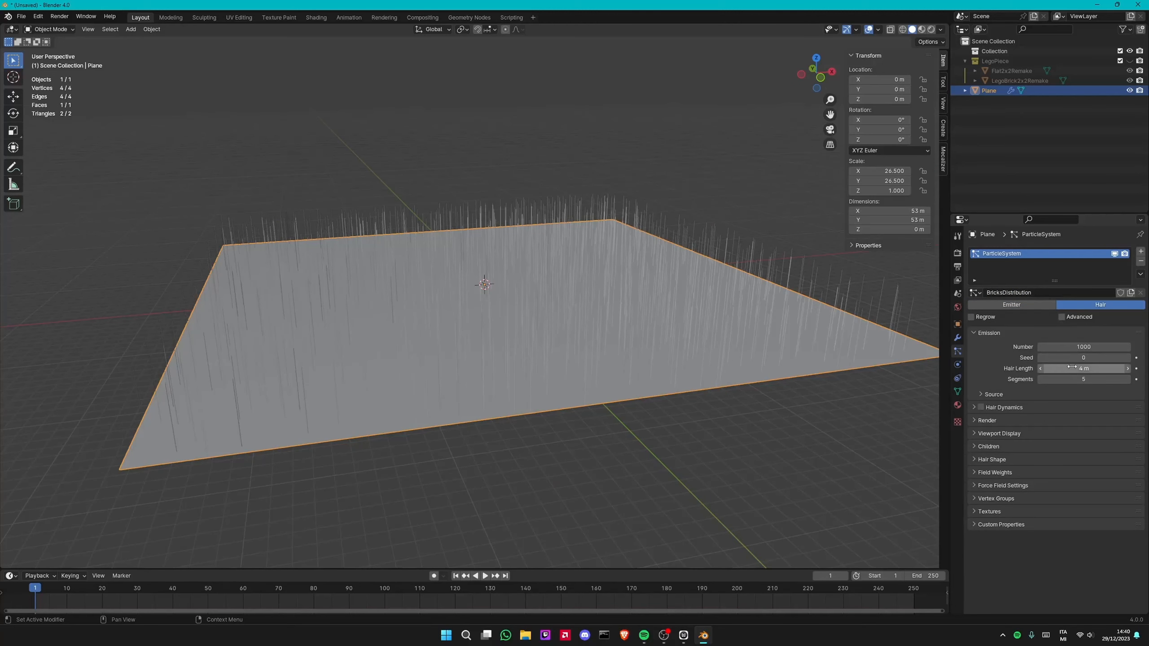
Set the particle system's hair length to 1 m.
click(1072, 368)
text(1)
key(Return)
click(1071, 378)
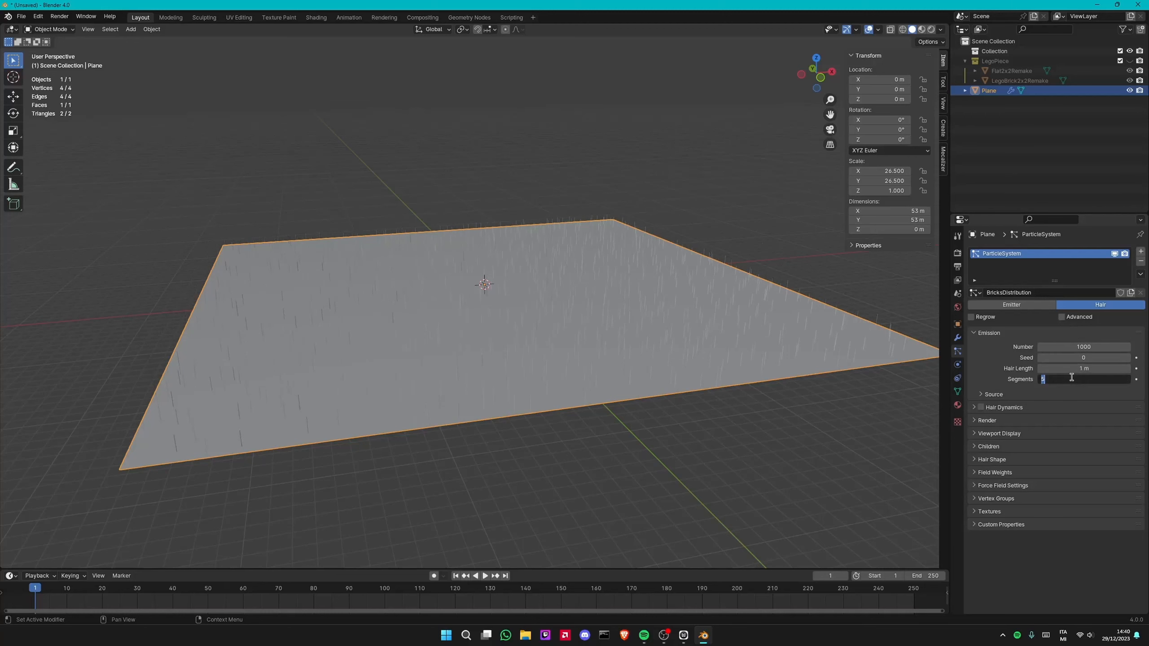
key(Return)
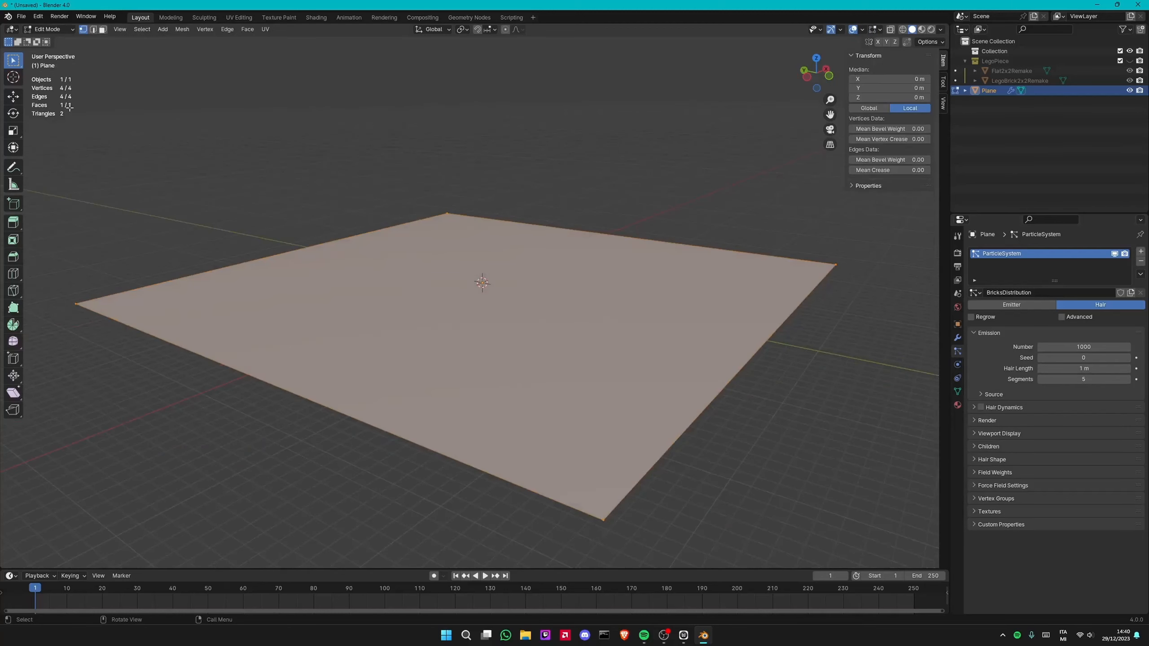
key(Tab)
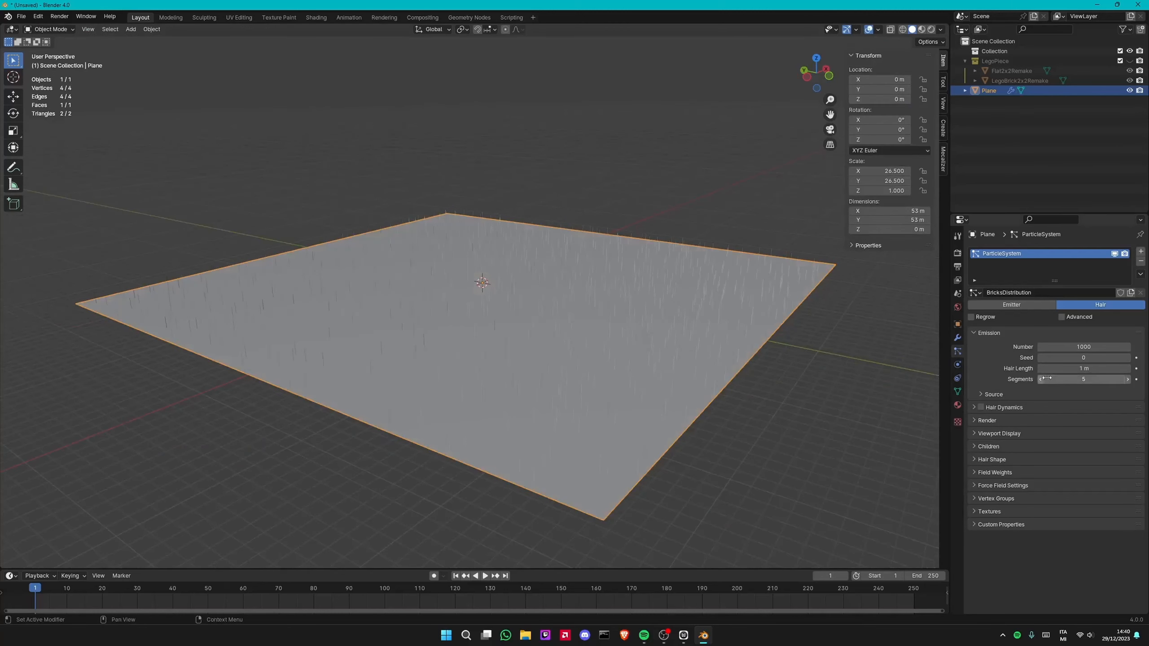
Set the particle source to emit from Vertices and check the plane's corner vertices in Edit Mode.
click(990, 394)
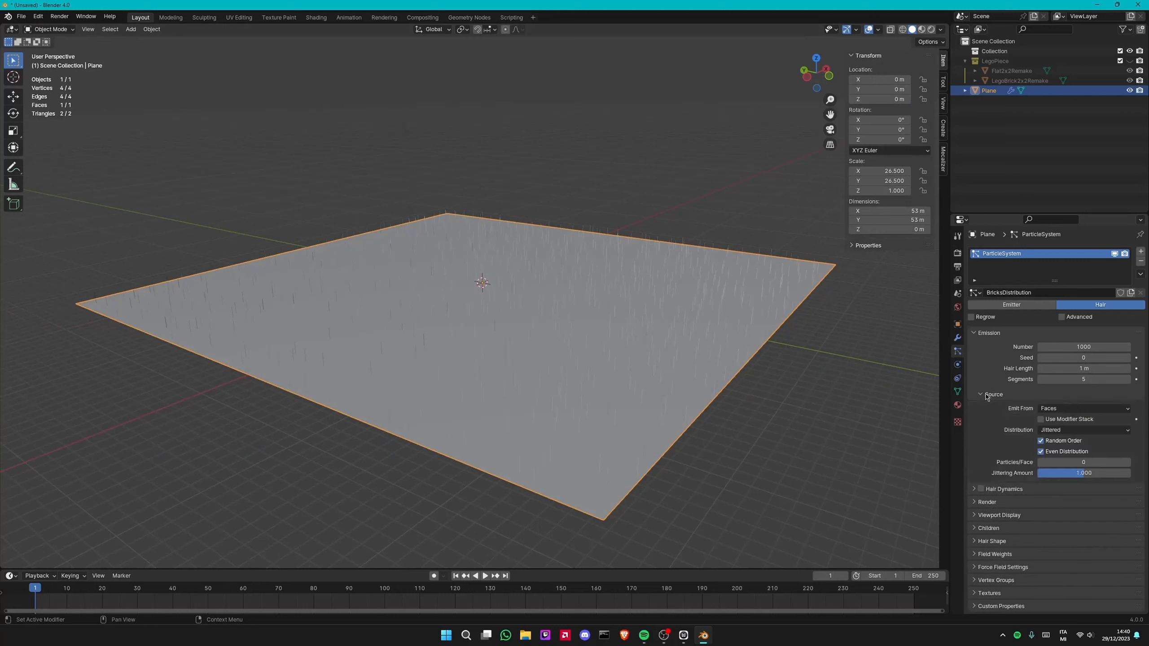
click(1069, 410)
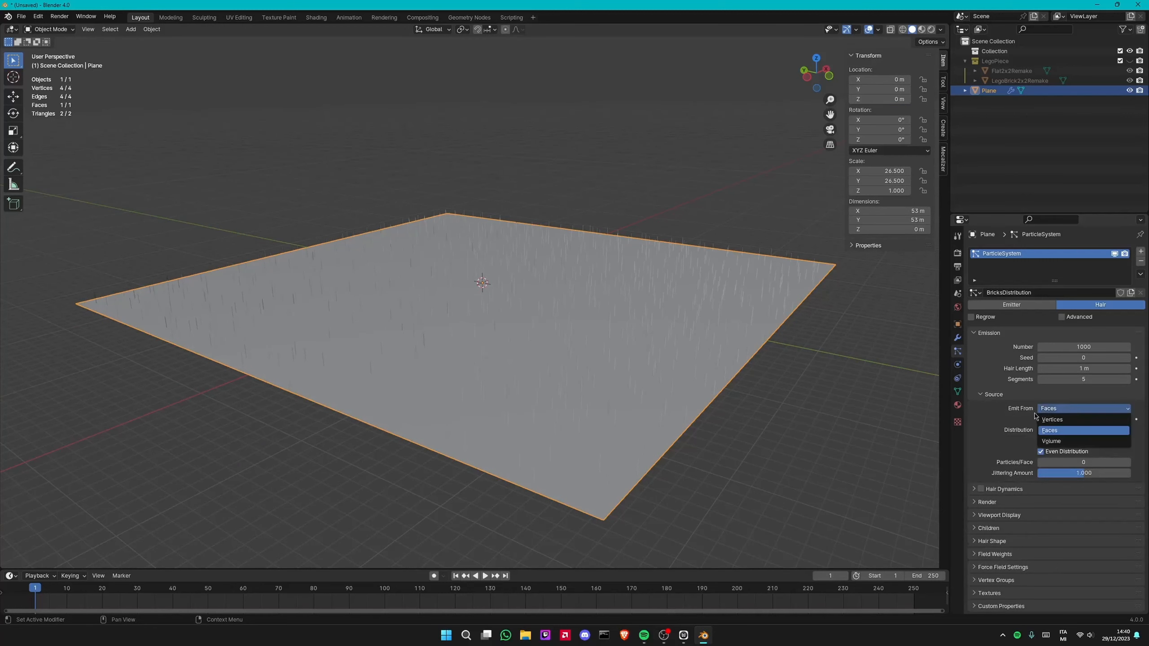
click(1062, 420)
middle_drag(743, 368, 621, 403)
middle_drag(666, 362, 700, 401)
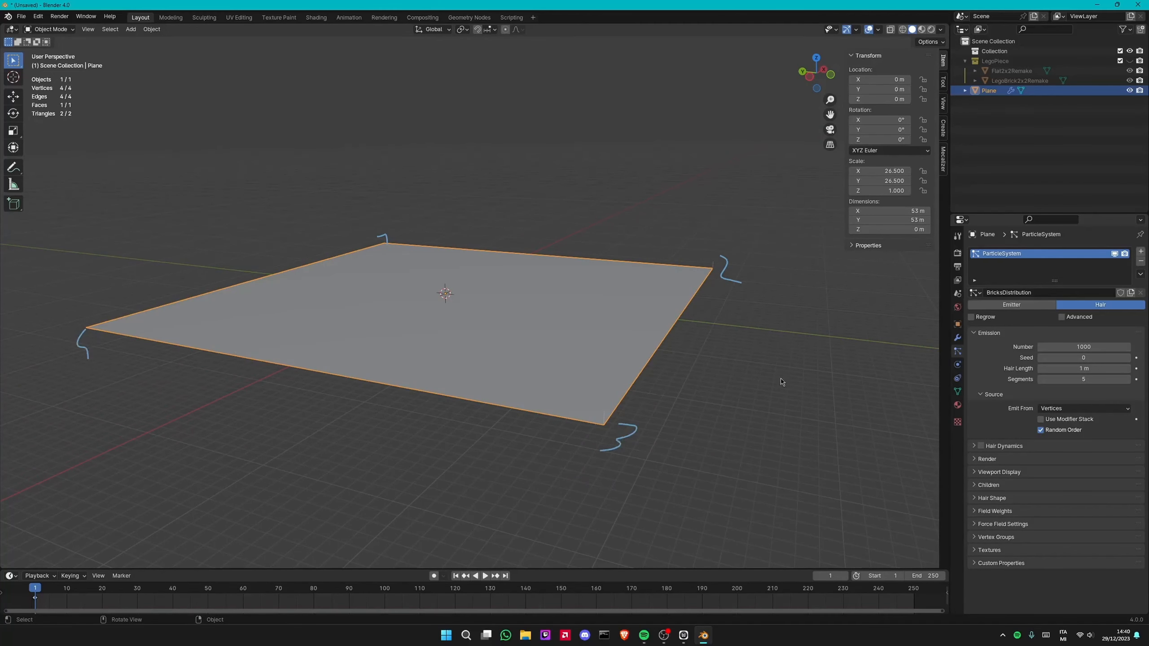
key(Tab)
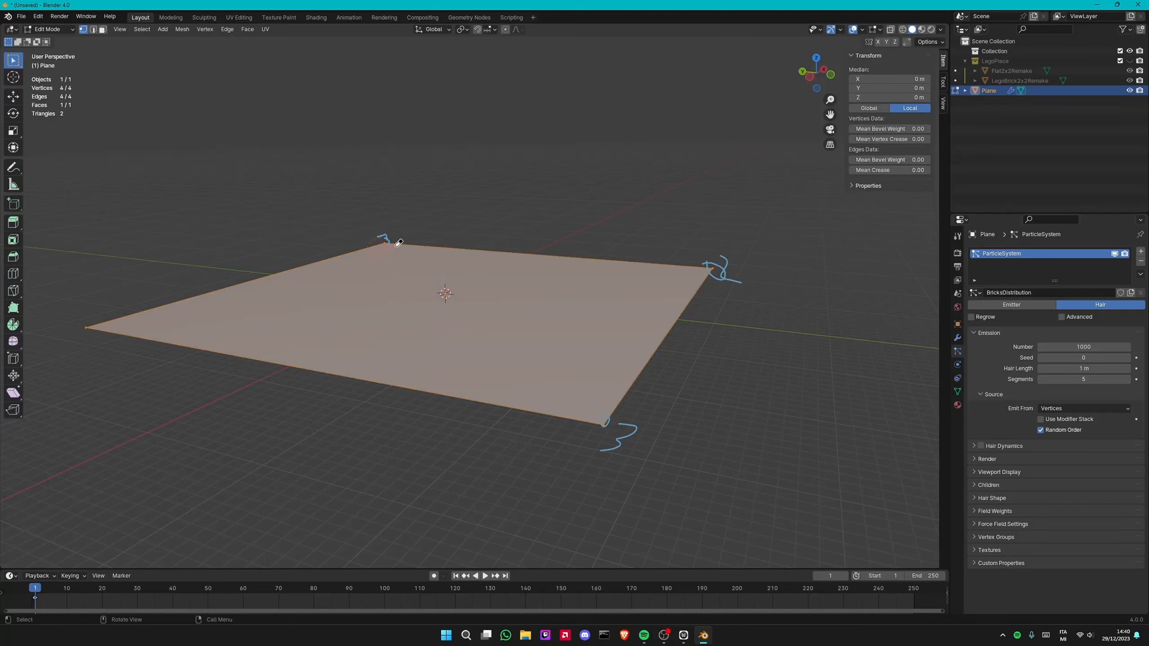
key(Tab)
Add a Subdivision Surface modifier to the plane, set it to Simple and place it above the particle system.
click(957, 337)
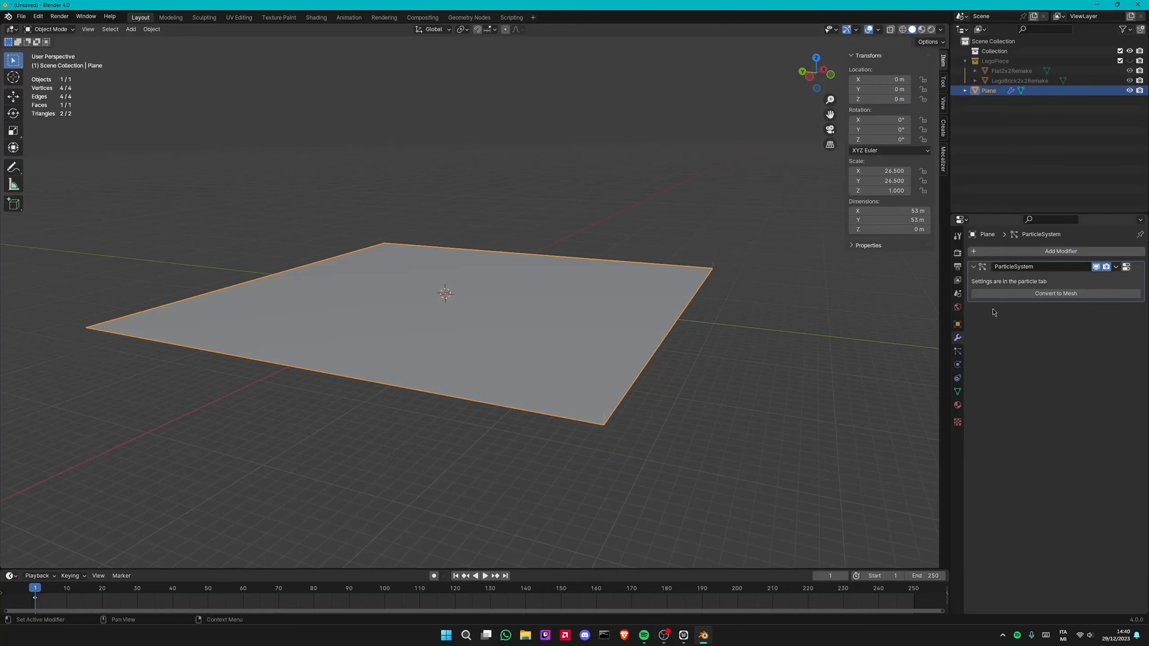
click(984, 253)
mouse_move(951, 288)
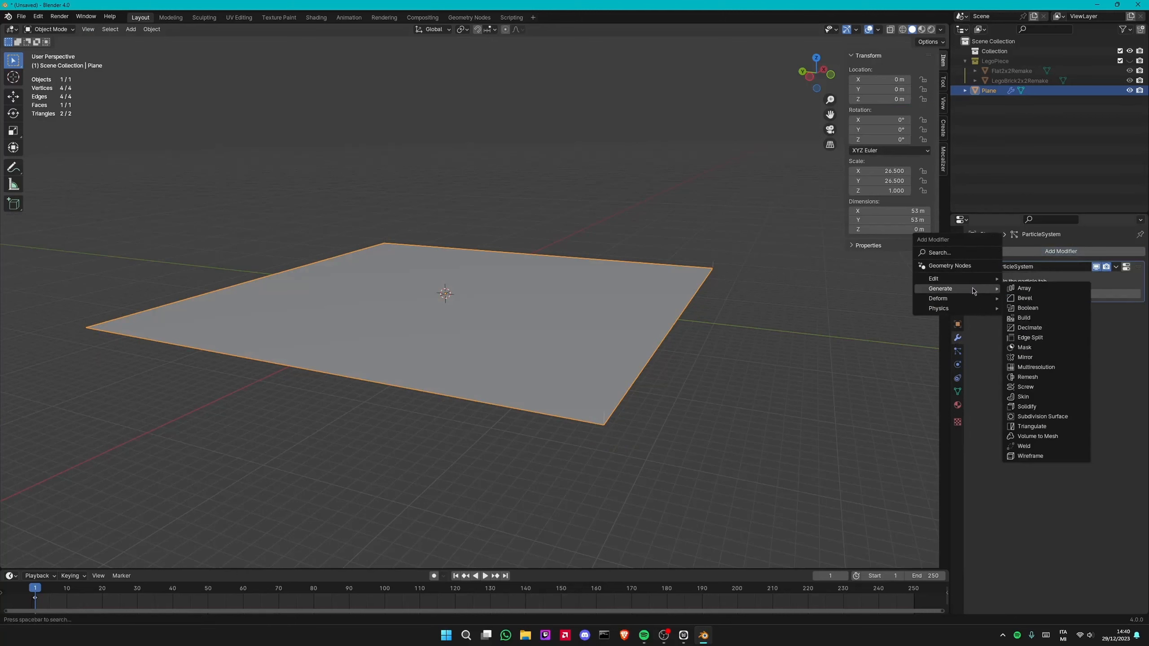
click(1042, 417)
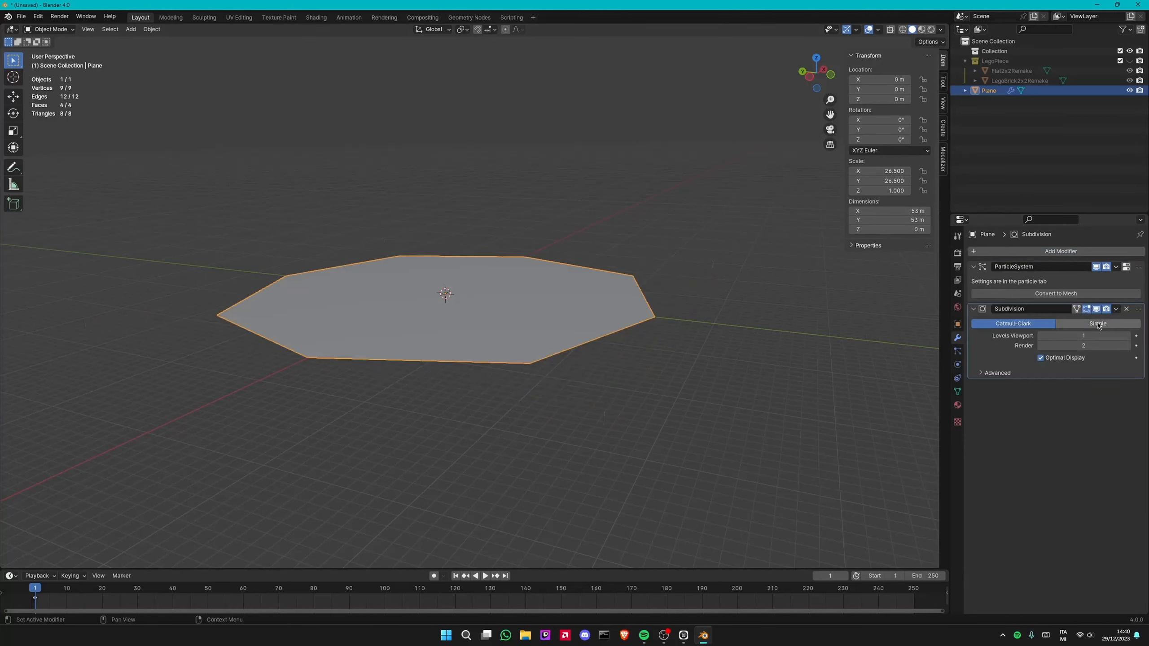
click(1098, 323)
drag(1138, 309, 1138, 268)
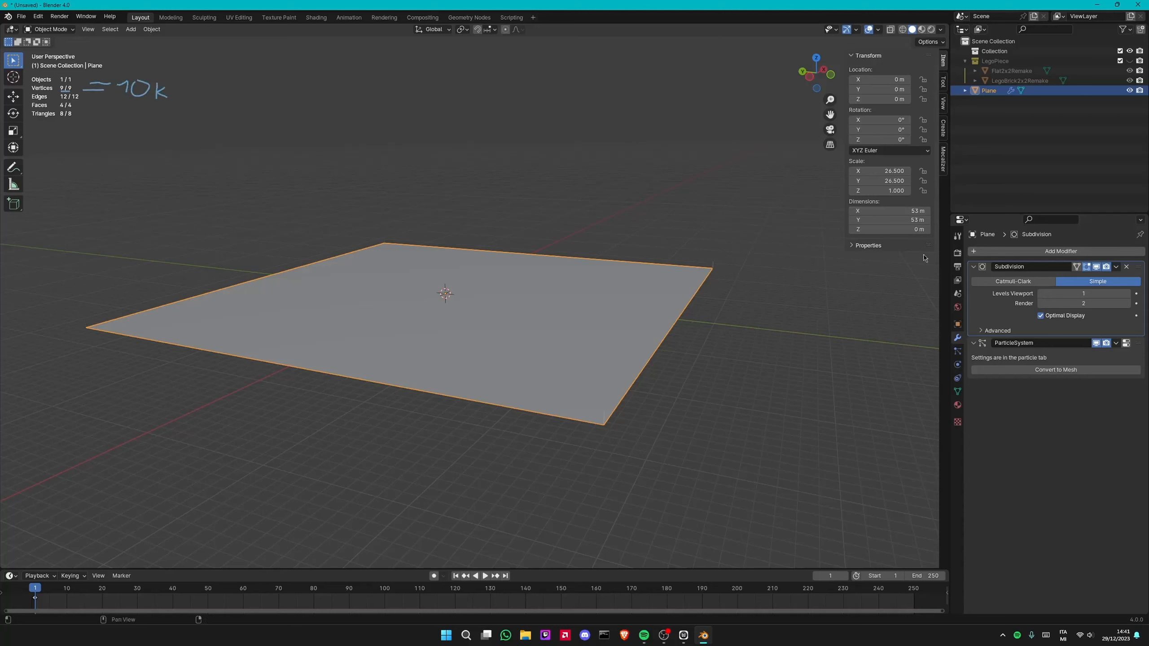
Set the Subdivision modifier's viewport level to 3.
click(1128, 293)
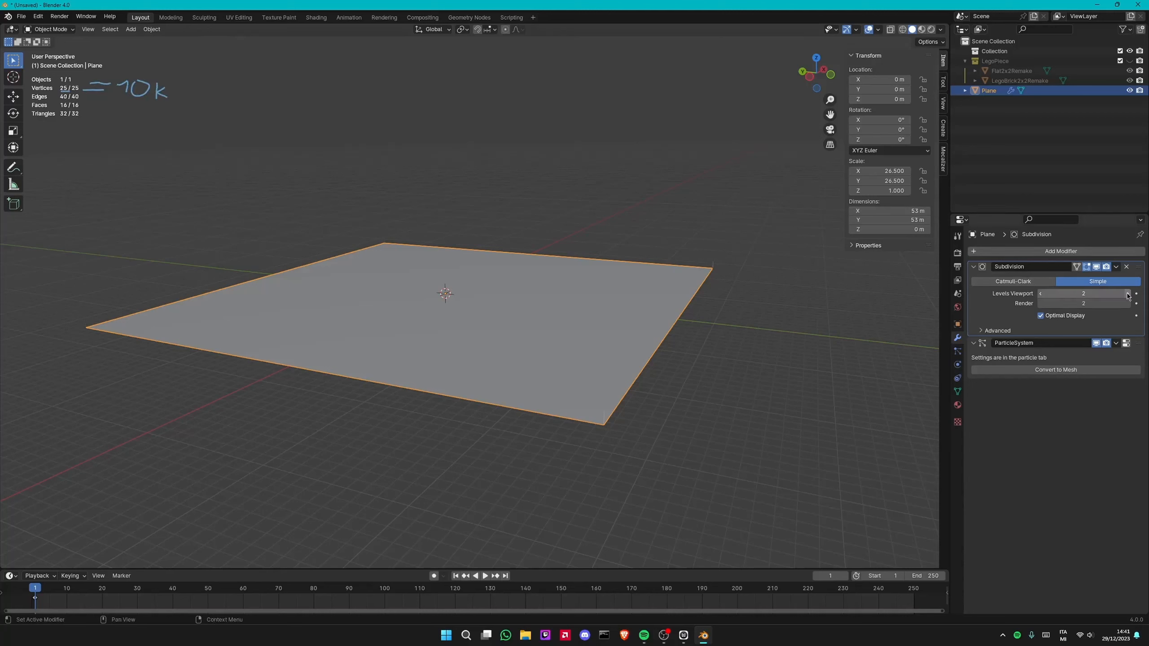
click(1127, 294)
click(1128, 294)
click(1128, 294)
click(1041, 294)
click(1040, 294)
click(1040, 293)
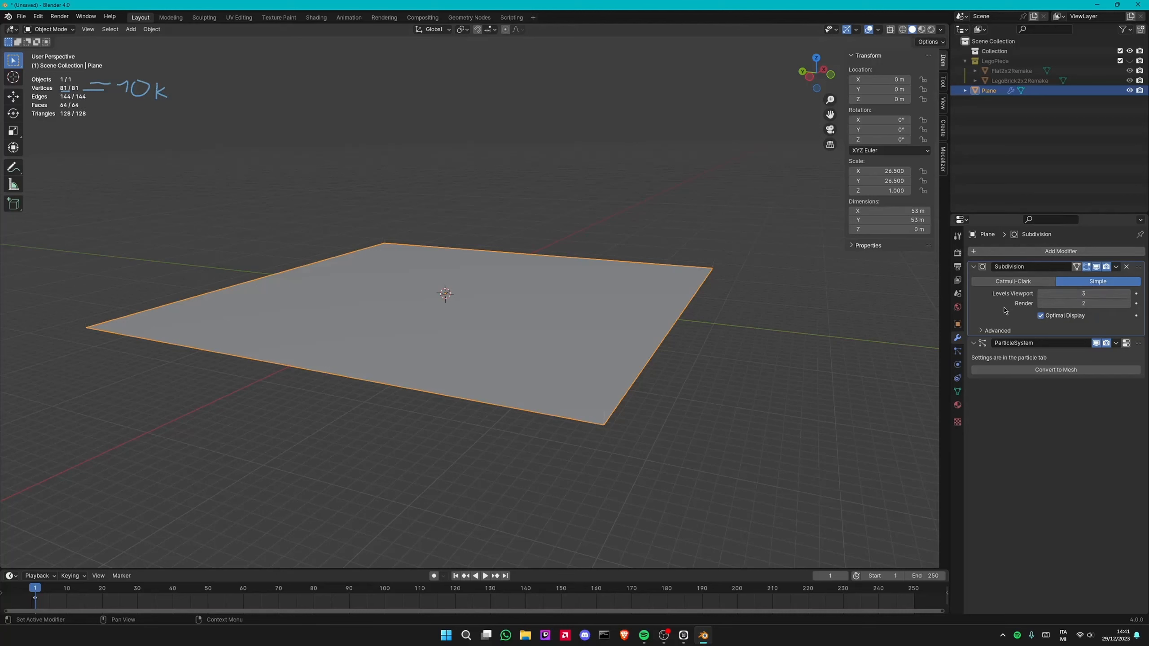
Add a second Subdivision Surface modifier, place it above the particle system and set it to Simple.
click(1027, 252)
mouse_move(1018, 256)
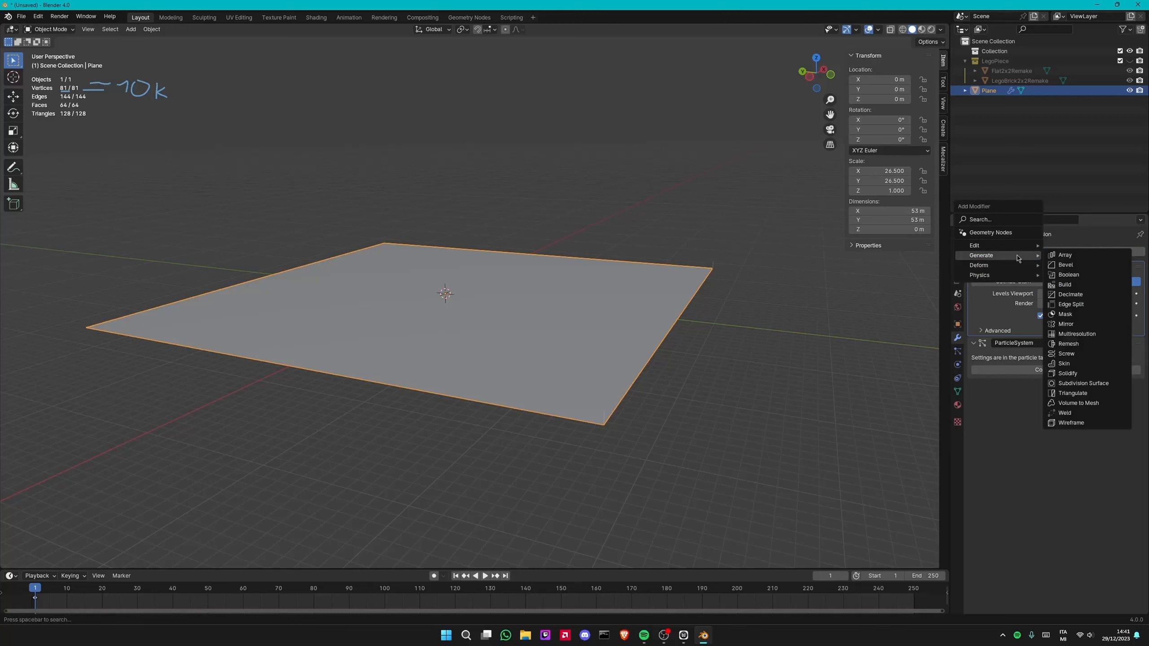
click(1087, 383)
drag(1138, 385, 1138, 346)
click(1105, 357)
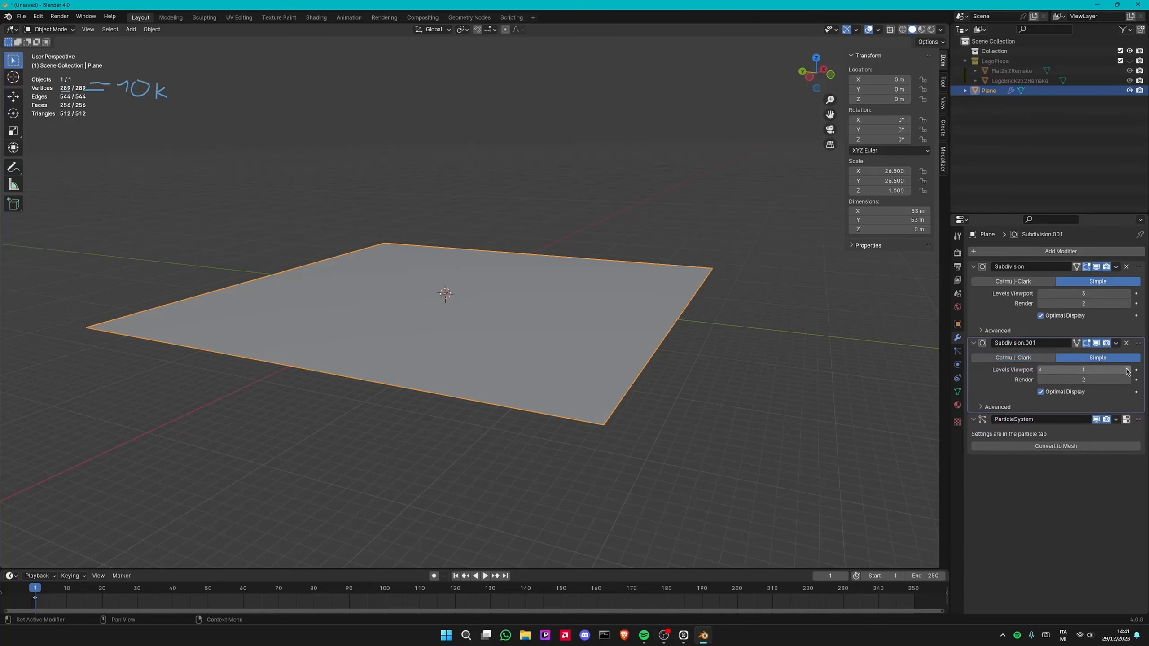
Try viewport level 4 on the second Subdivision modifier, then settle on level 3.
click(1127, 370)
click(1126, 370)
click(1127, 369)
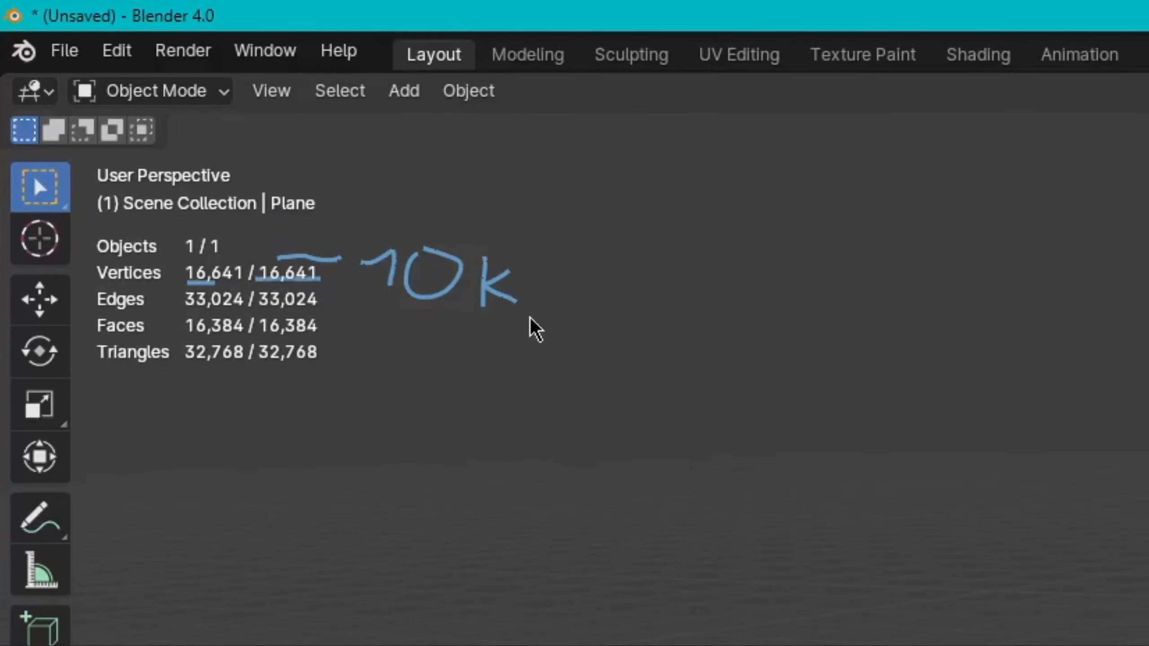
key(ctrl+z)
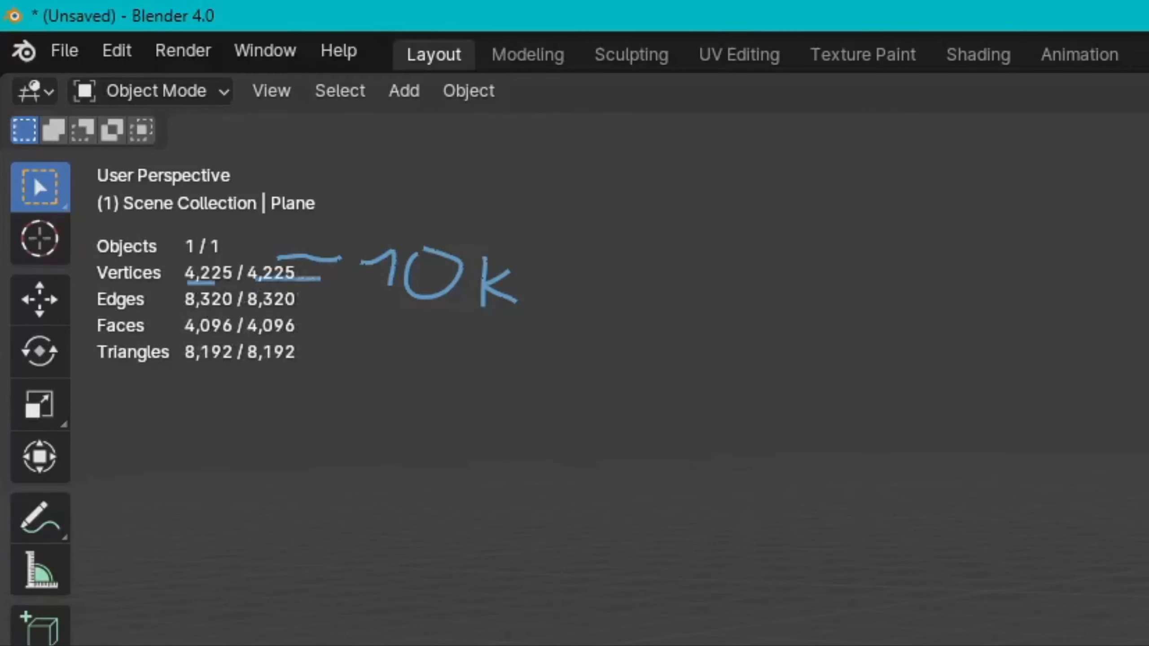
key(ctrl+shift+z)
key(ctrl+z)
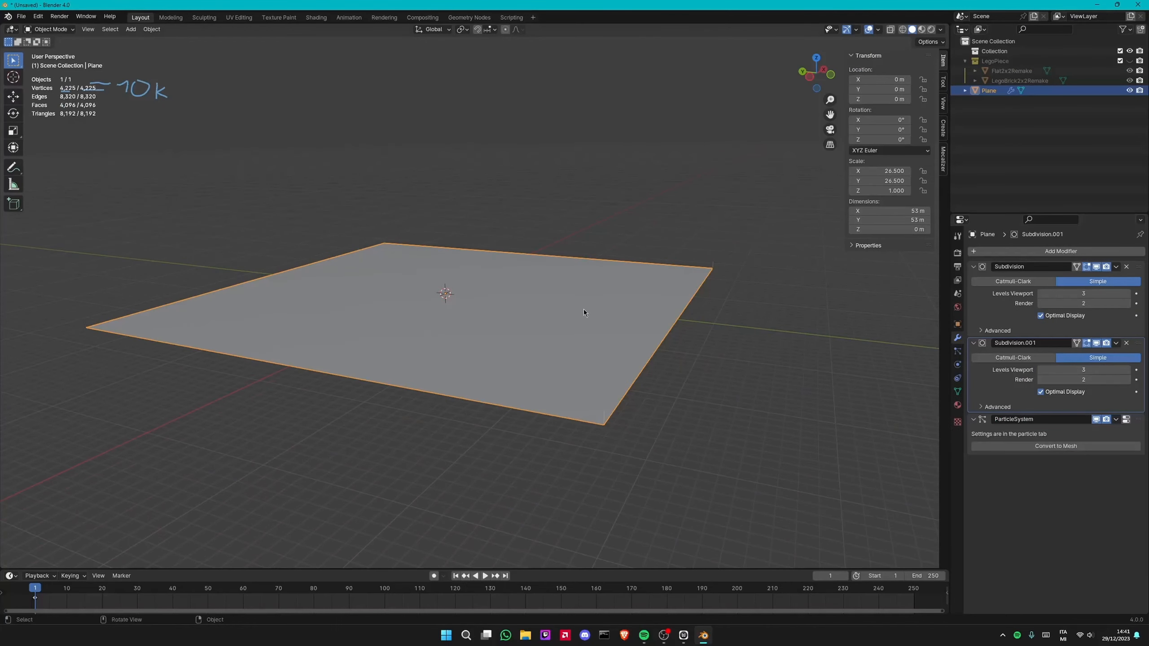
Add two evenly spaced loop cuts in each direction across the plane, dividing it into a 3 by 3 grid.
key(Tab)
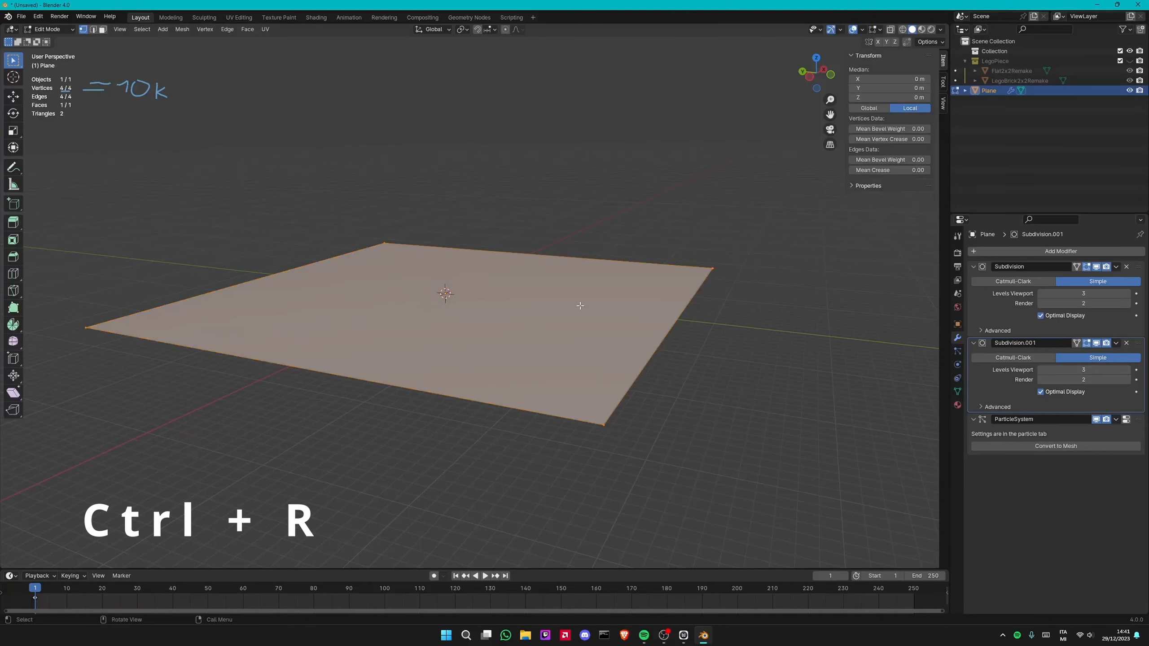
key(ctrl+r)
scroll(320, 364, up, 1)
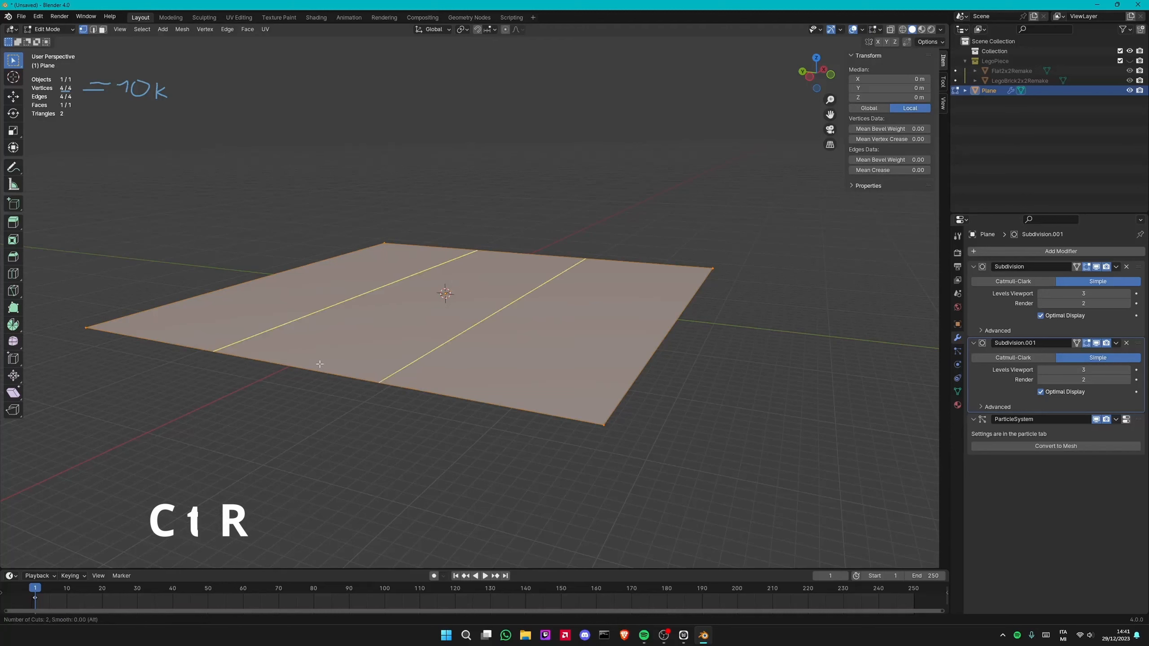
click(320, 364)
right_click(320, 364)
key(ctrl+r)
key(Escape)
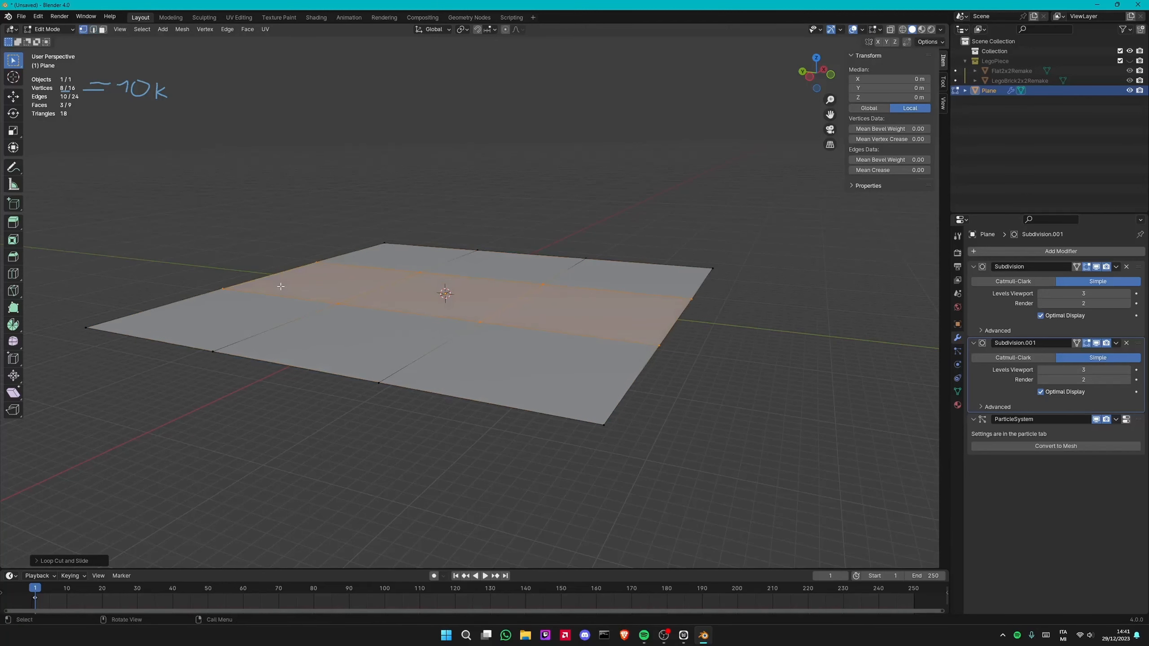
Return to Object Mode and lower the second Subdivision modifier's viewport level to 2.
key(Tab)
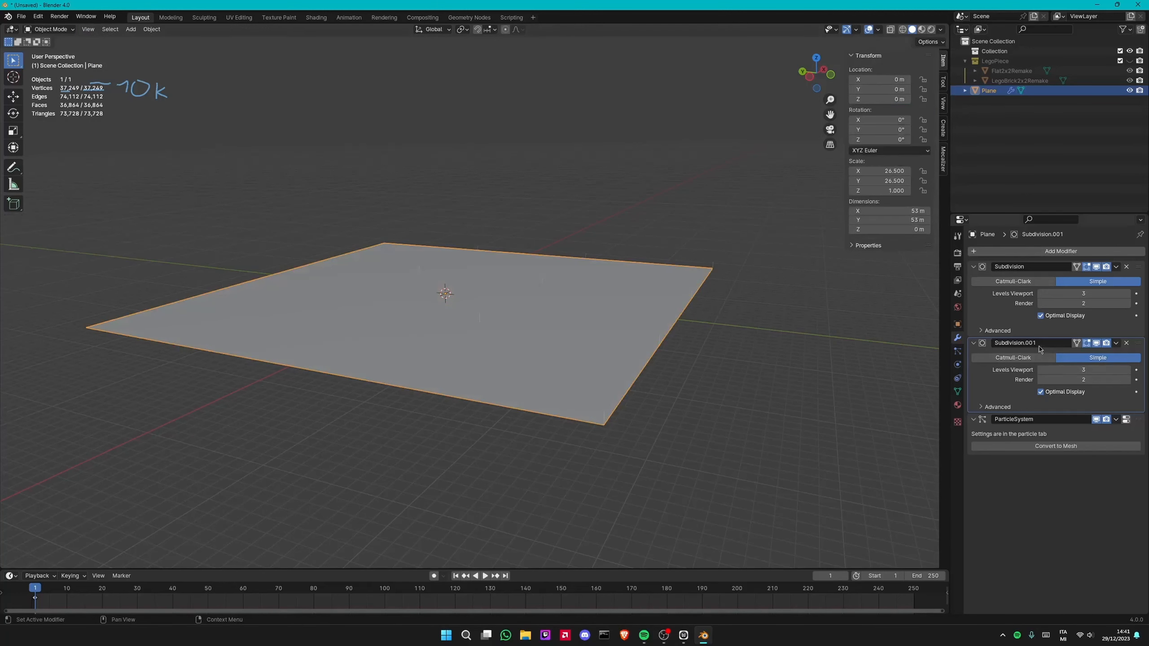
click(1040, 370)
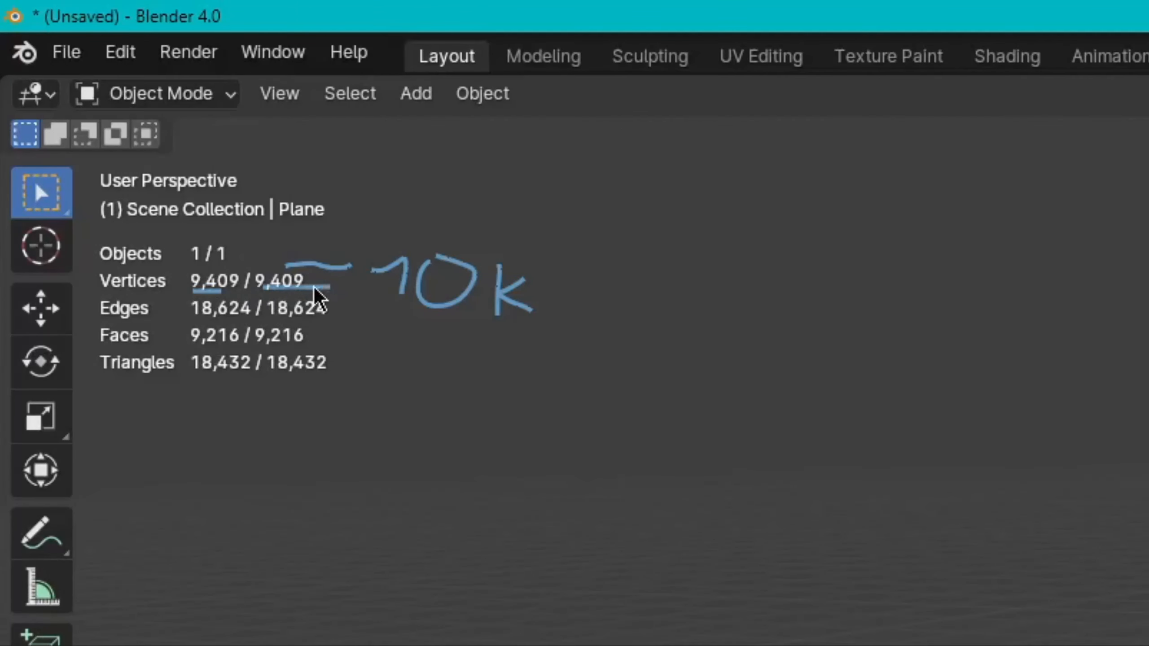
Collapse both Subdivision modifiers, set the hair particle emission number to 9409 and enable Use Modifier Stack.
drag(188, 286, 559, 277)
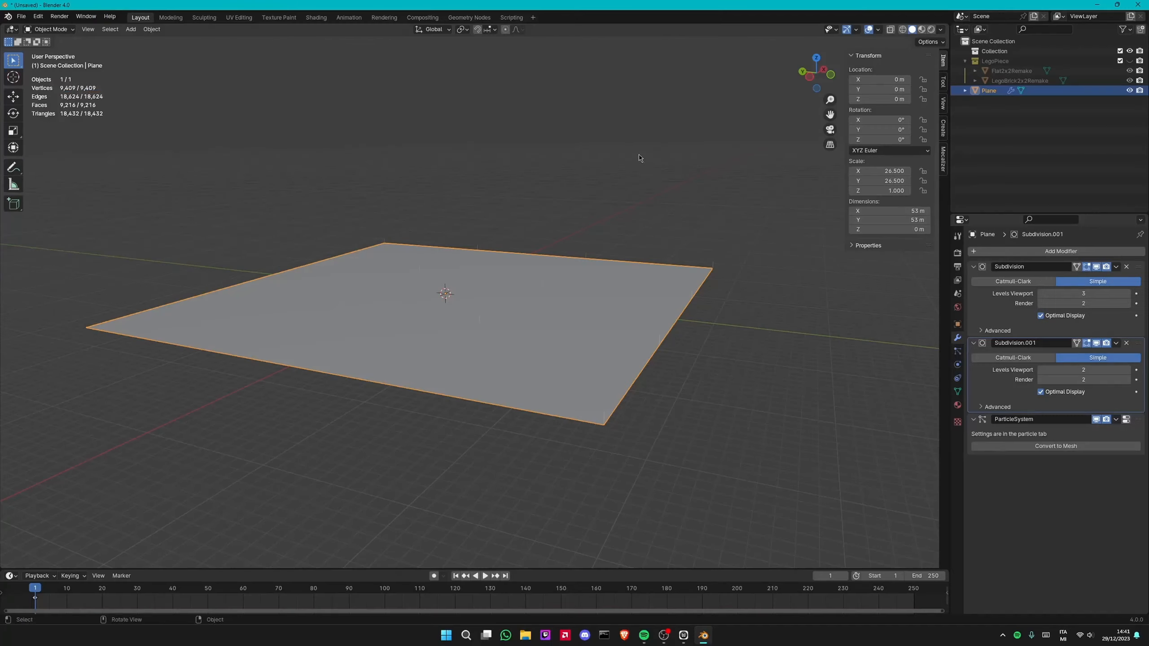
click(974, 343)
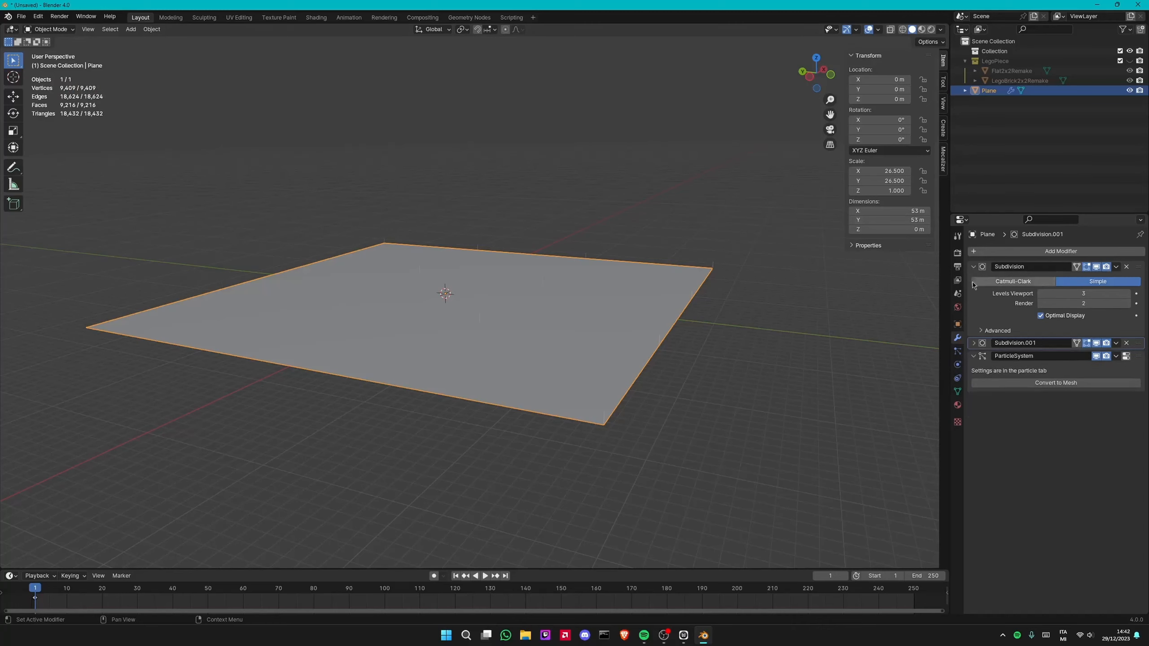
click(973, 267)
click(957, 351)
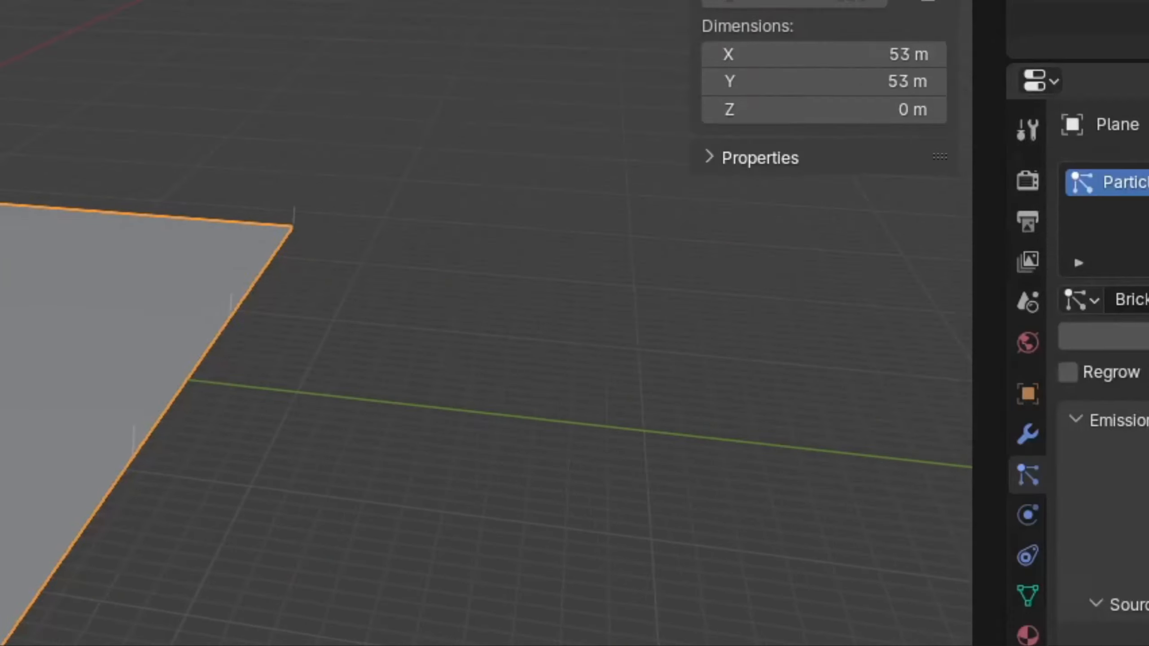
click(914, 320)
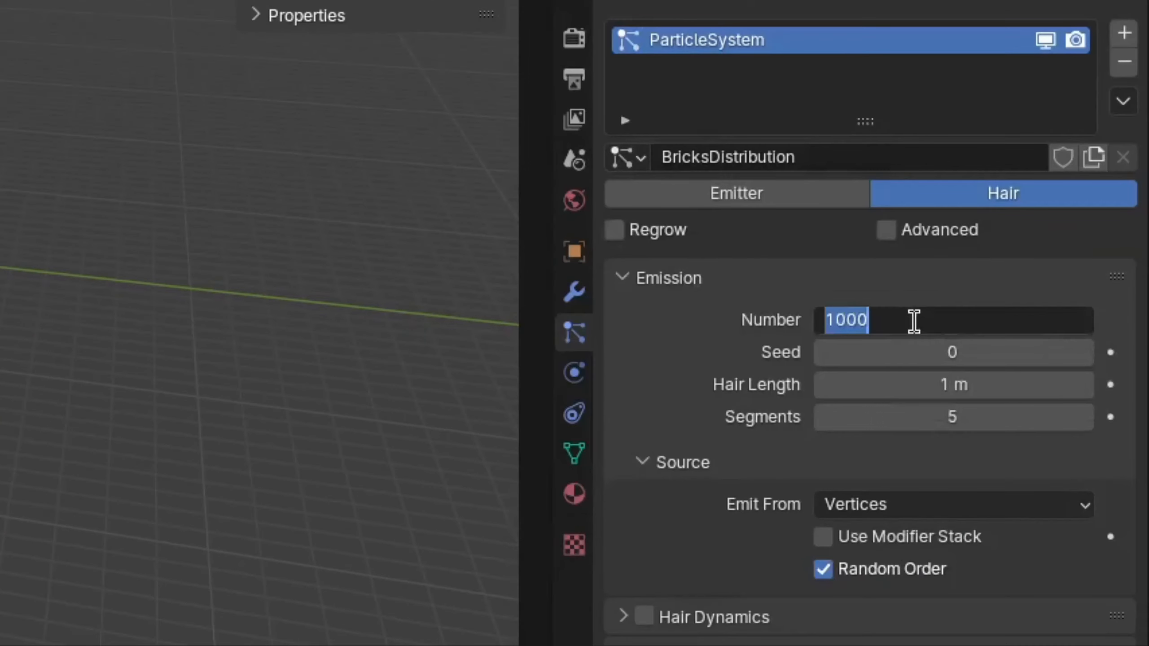
text(9409)
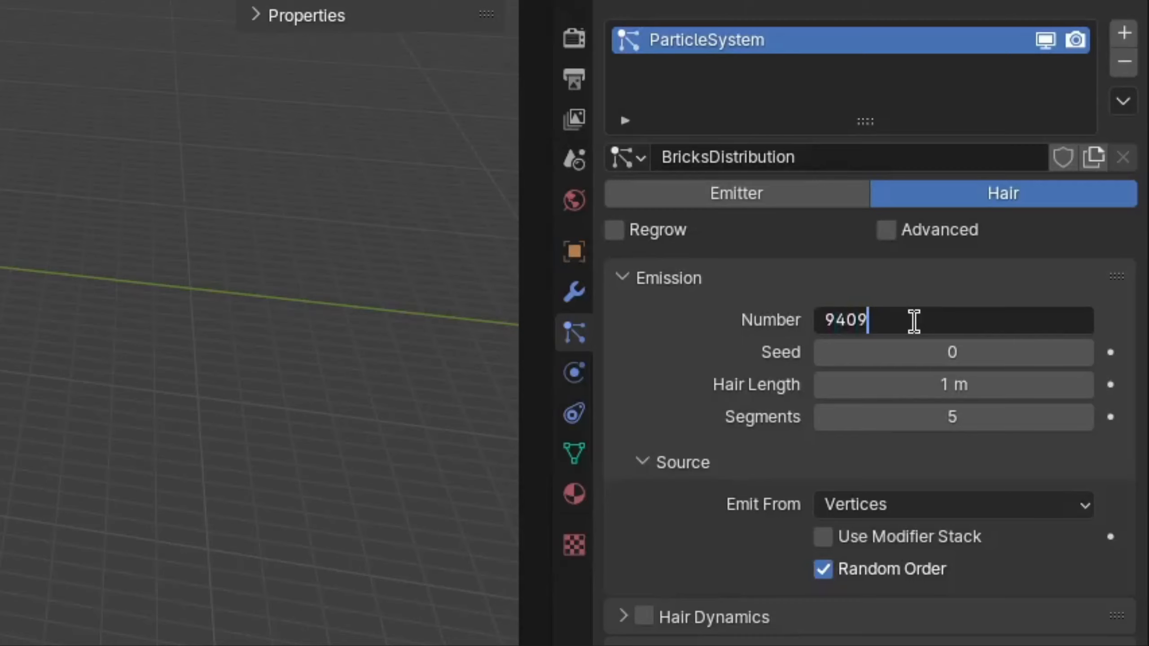
key(Return)
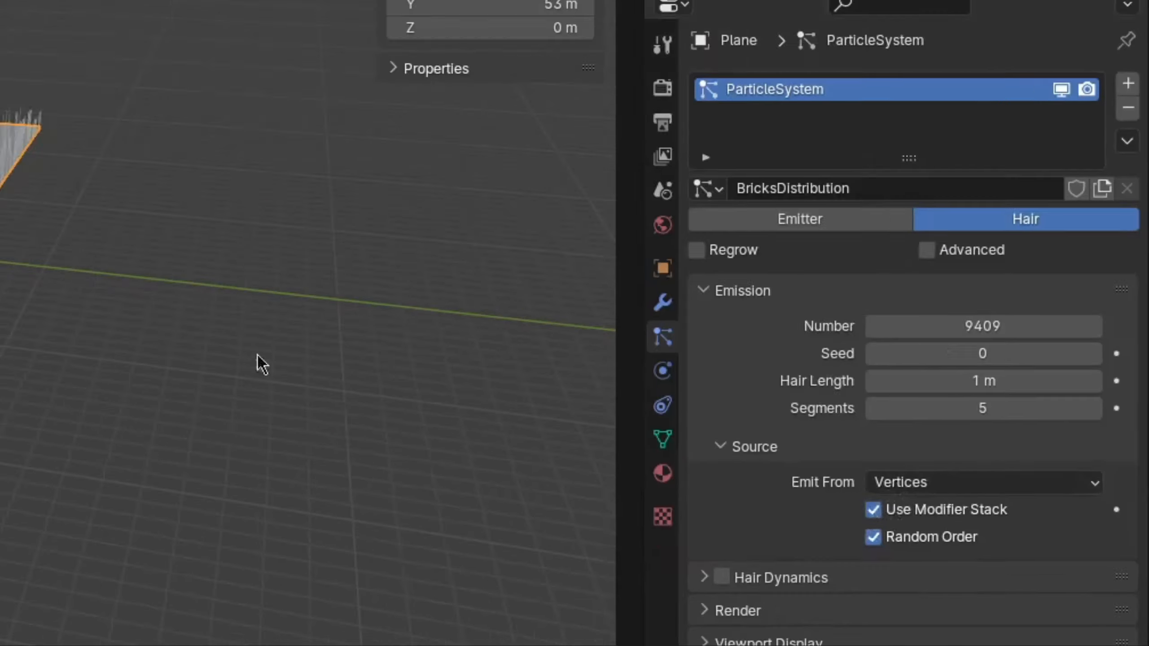
Inspect the spacing of the hair strands on the plane from the side and in perspective.
middle_drag(769, 339, 723, 260)
click(814, 75)
scroll(482, 291, up, 10)
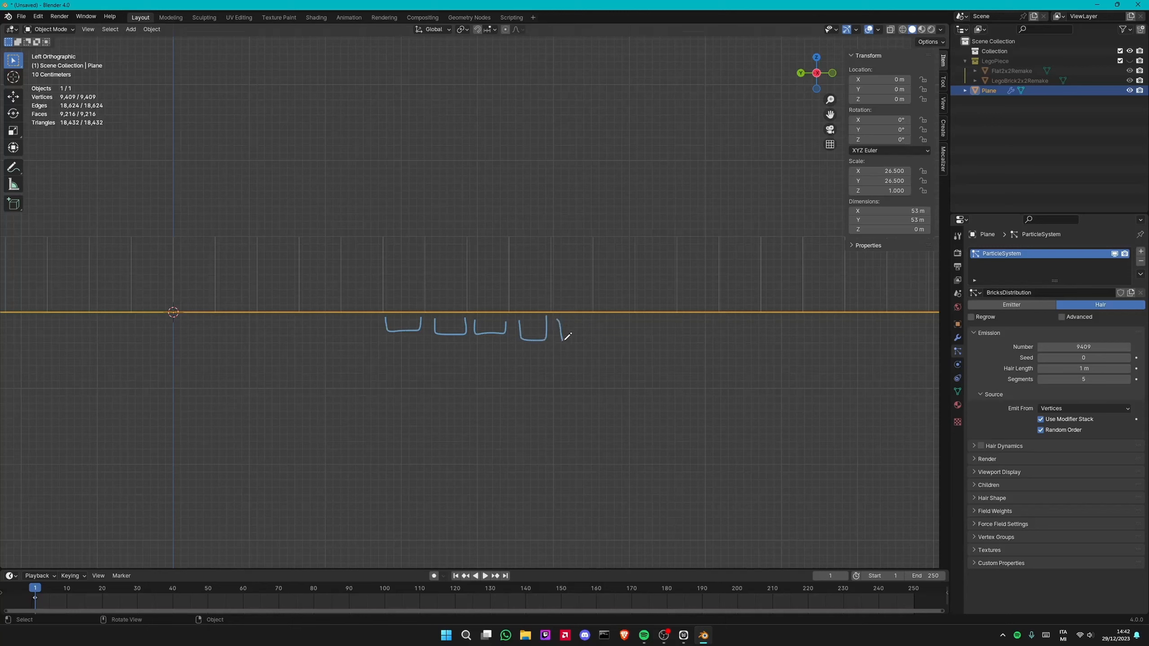
right_drag(686, 335, 375, 330)
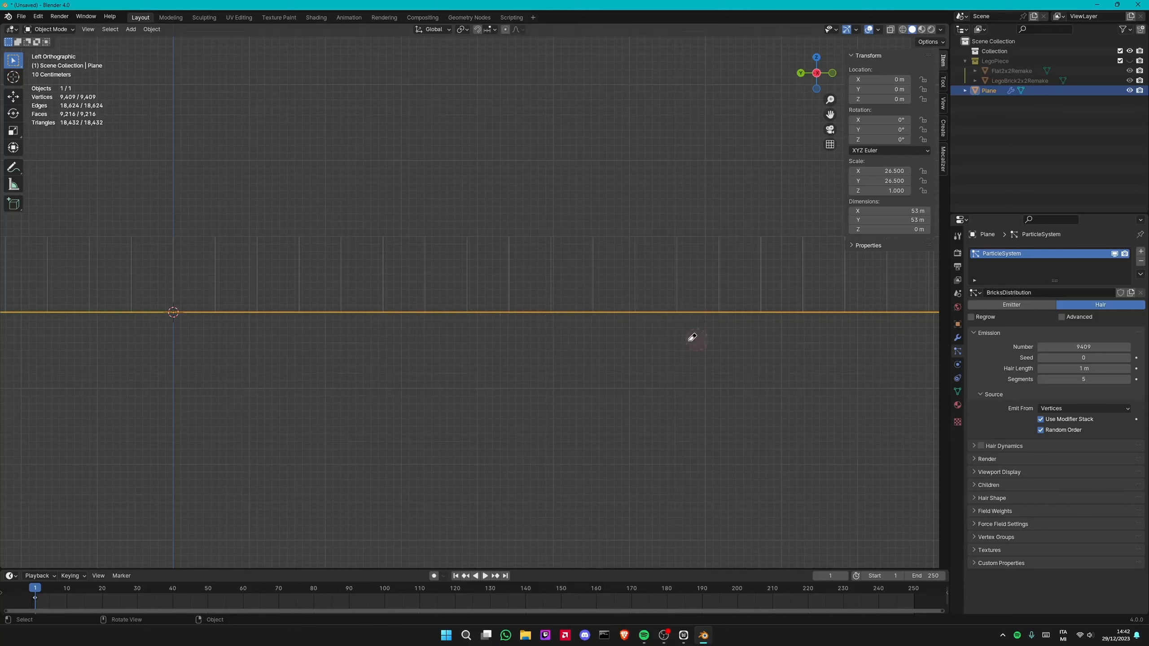
click(833, 73)
middle_drag(404, 325, 628, 277)
scroll(628, 277, down, 3)
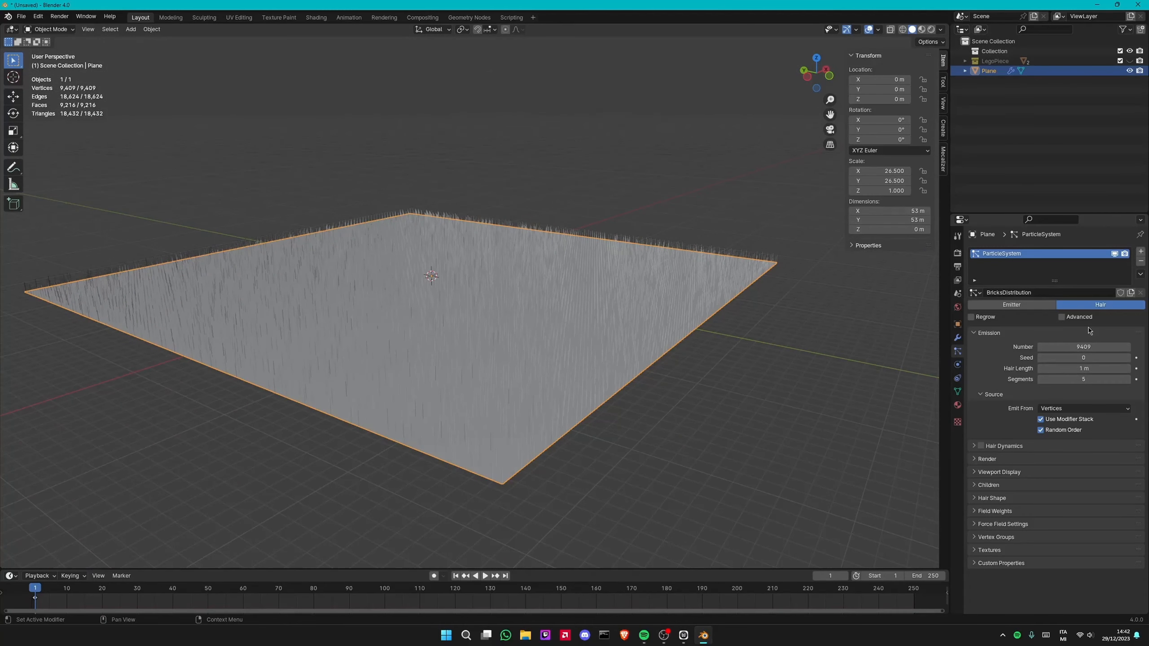
Compare the hair distribution with Random Order off and on, and leave Random Order disabled.
click(1052, 432)
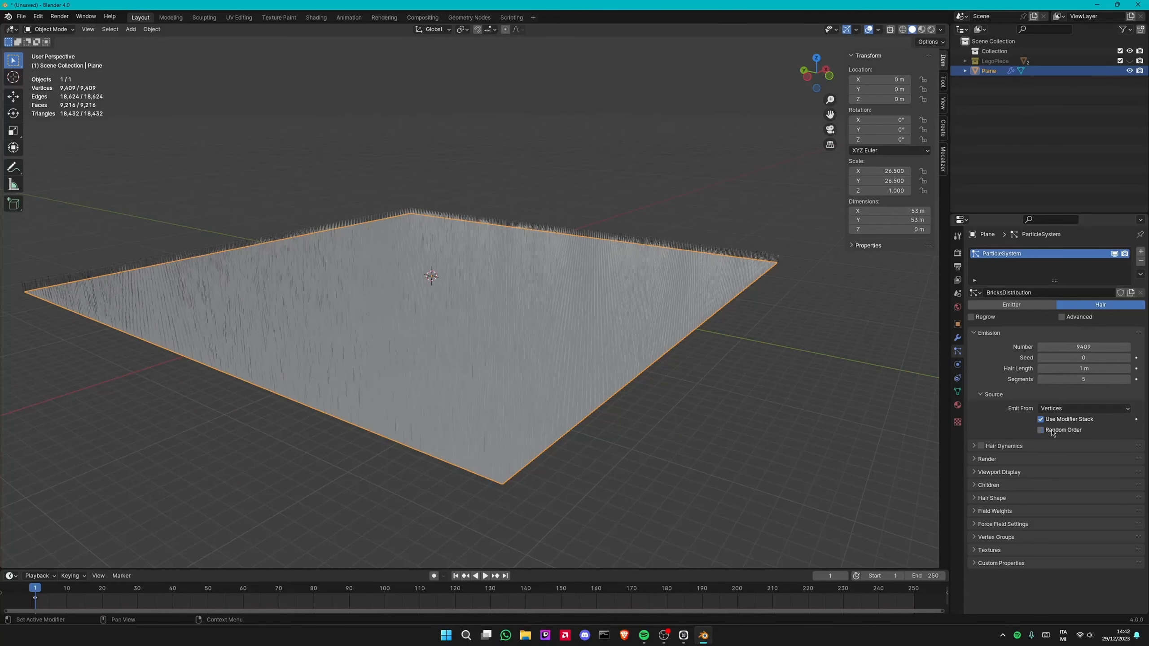
click(816, 60)
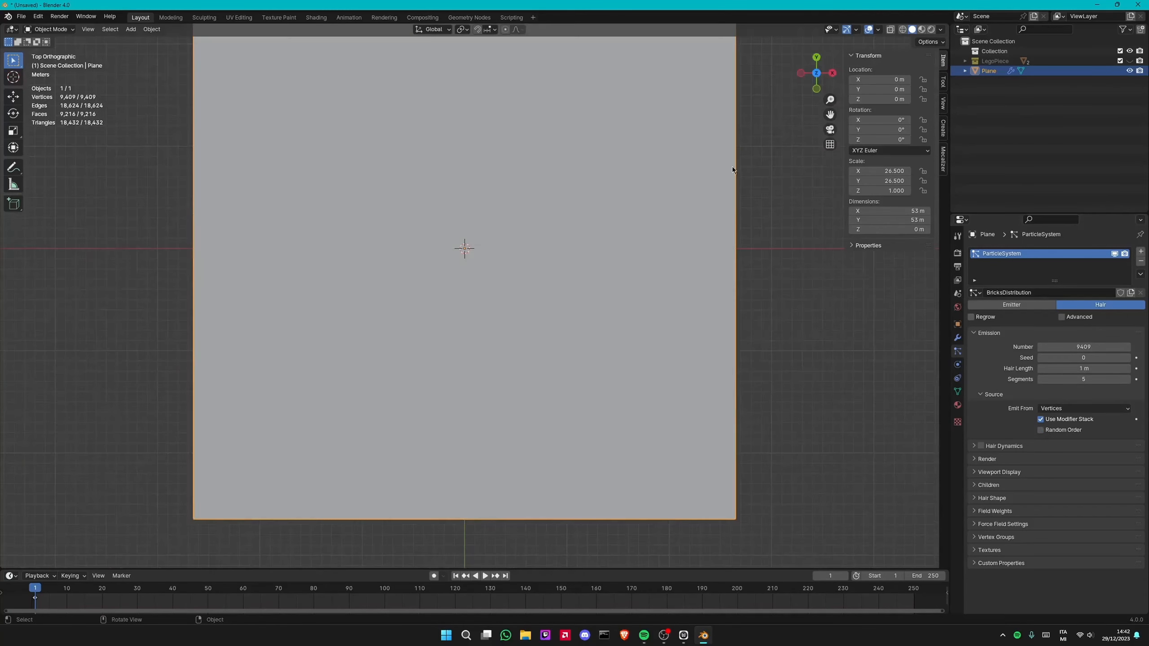
scroll(571, 230, up, 1)
middle_drag(571, 230, 586, 152)
click(1041, 430)
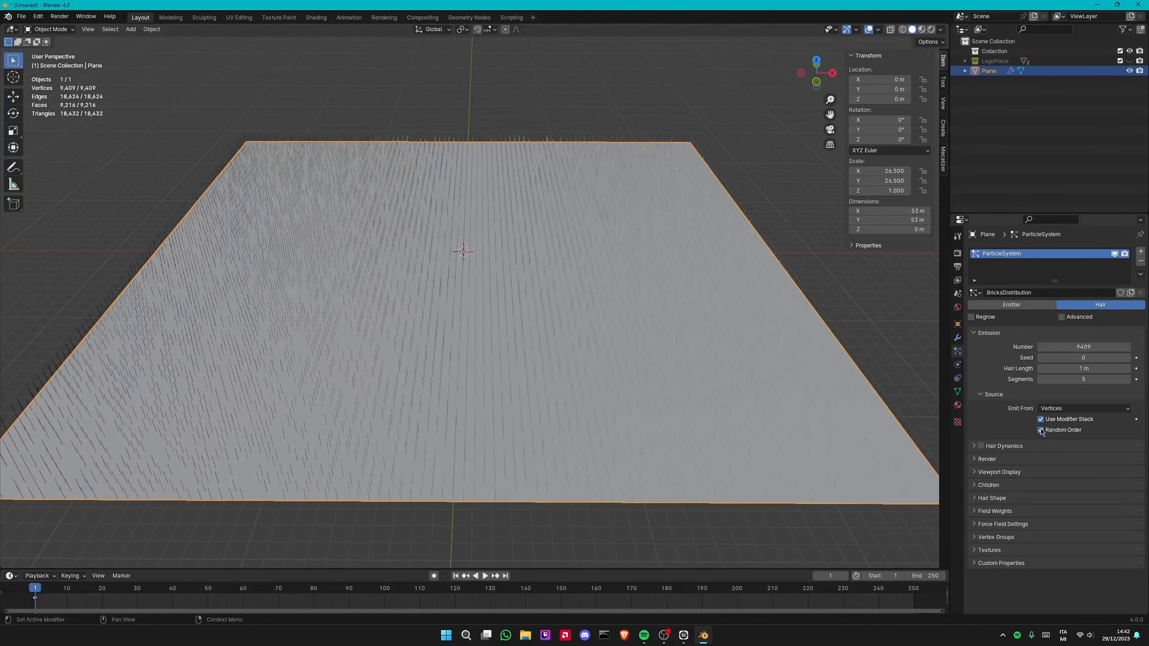
scroll(515, 252, up, 4)
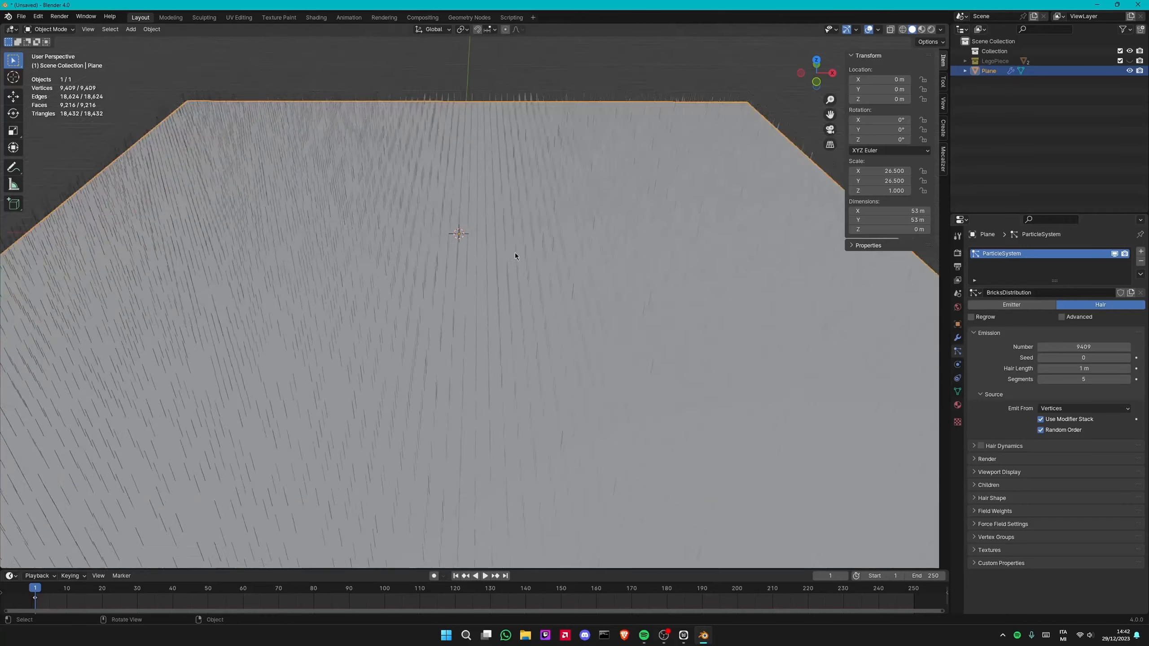
middle_drag(504, 236, 472, 236)
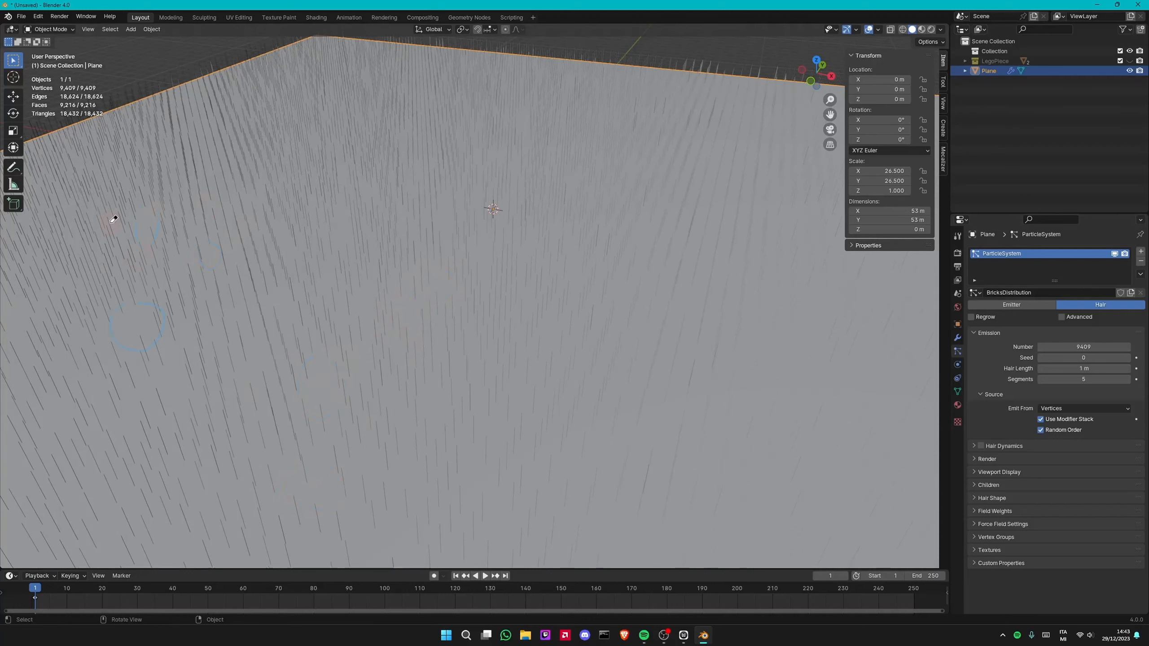
click(1041, 431)
middle_drag(268, 262, 633, 344)
Render the hair particles as Object and set their render scale to 1.
click(991, 472)
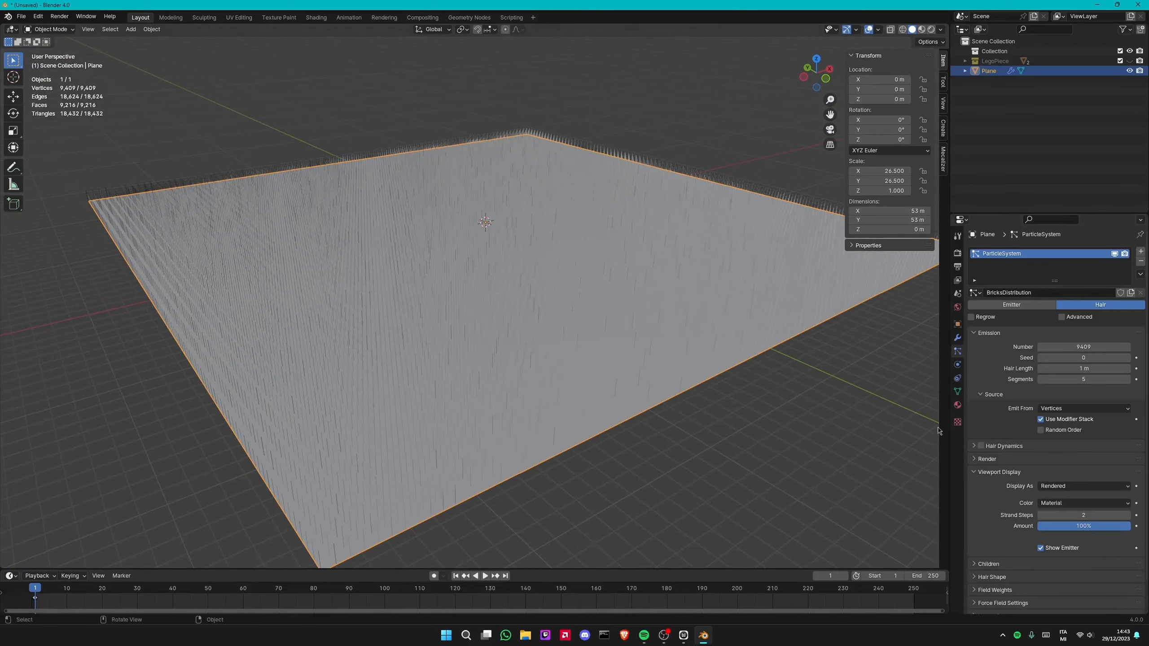
click(957, 405)
click(957, 351)
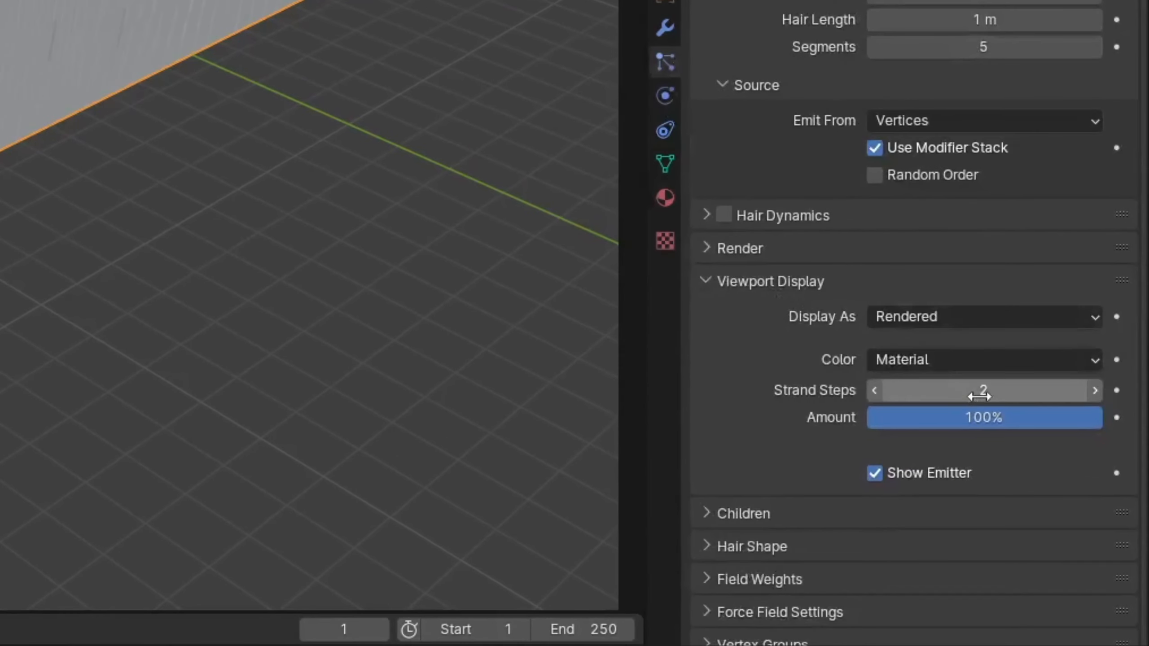
click(707, 256)
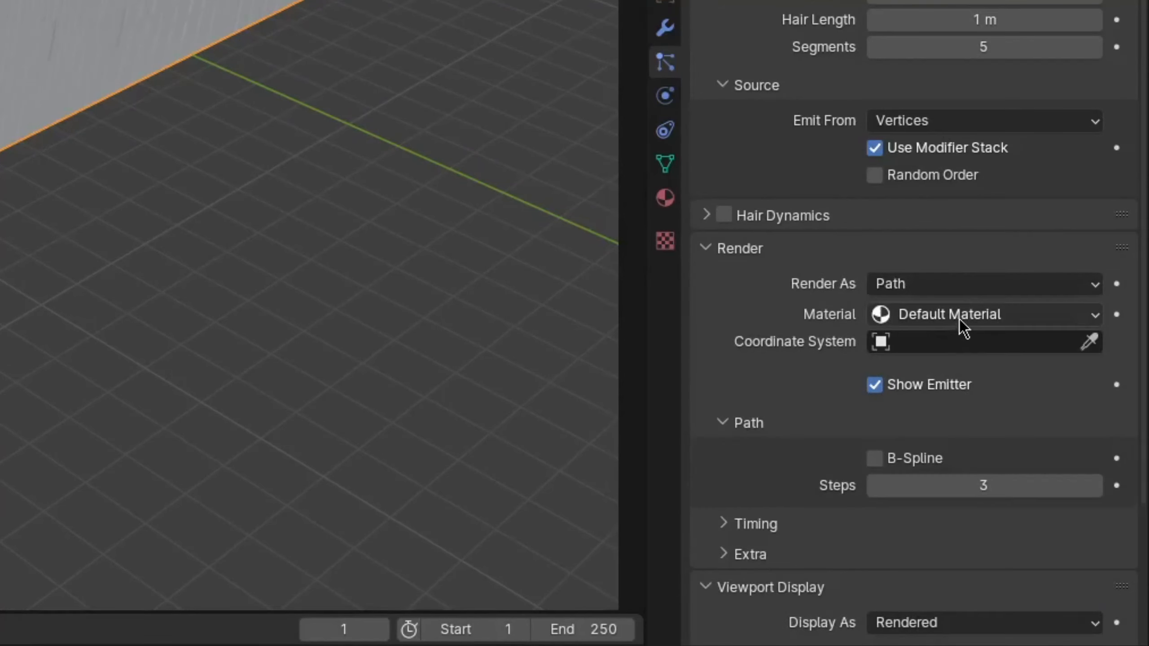
click(950, 284)
click(943, 365)
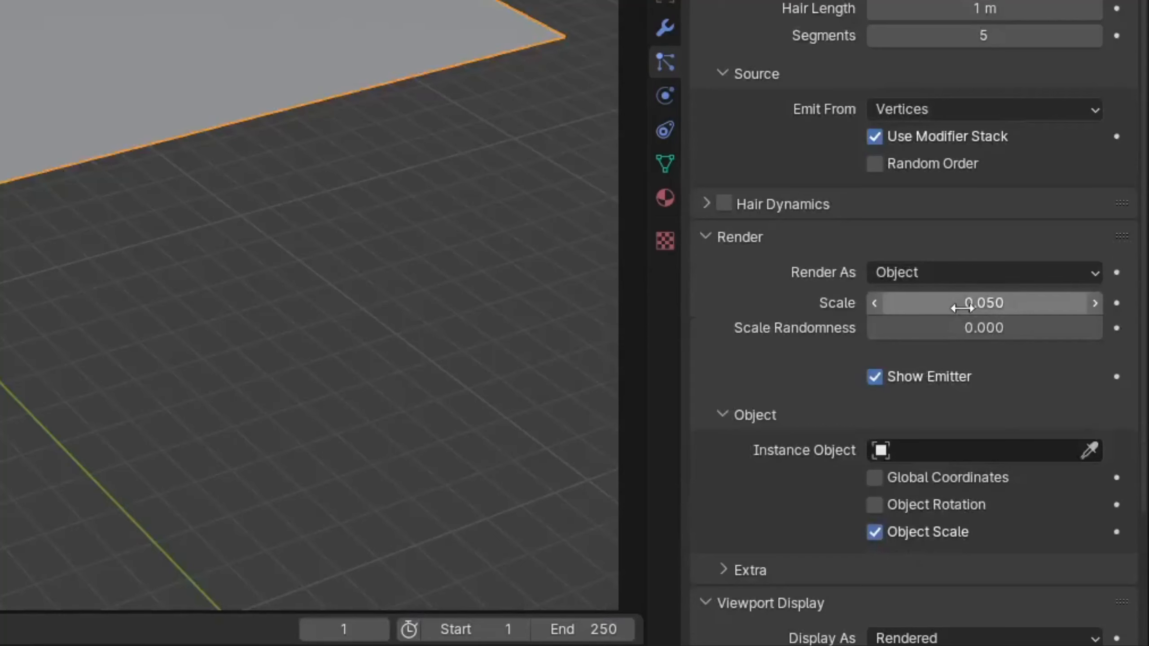
click(997, 310)
text(1)
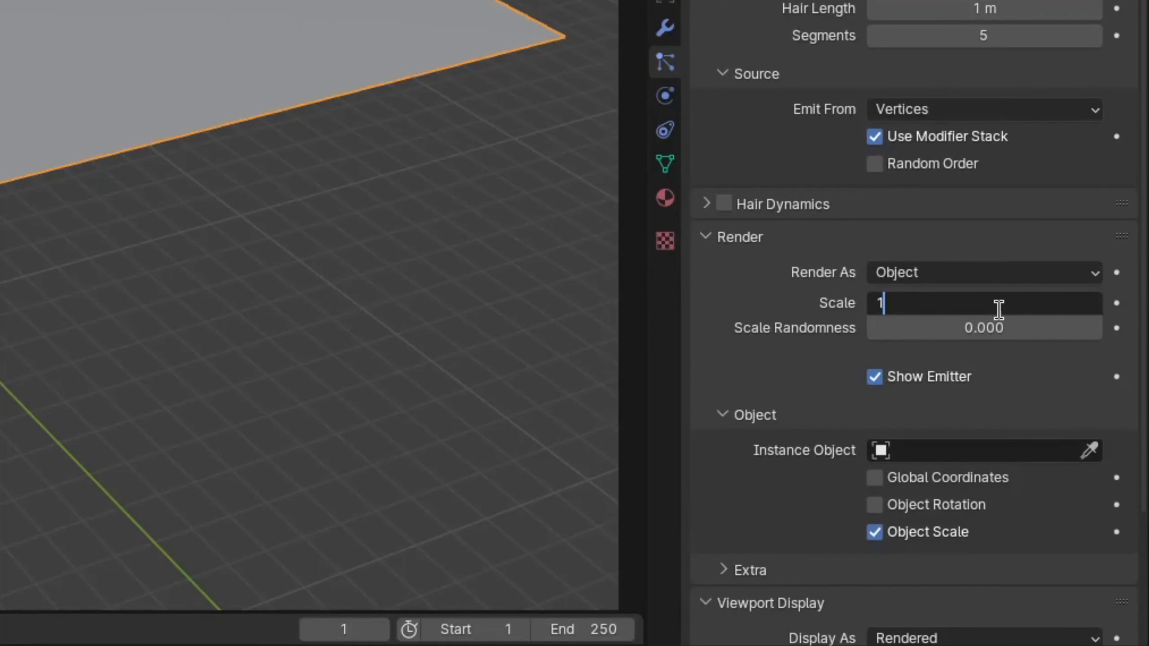
key(Return)
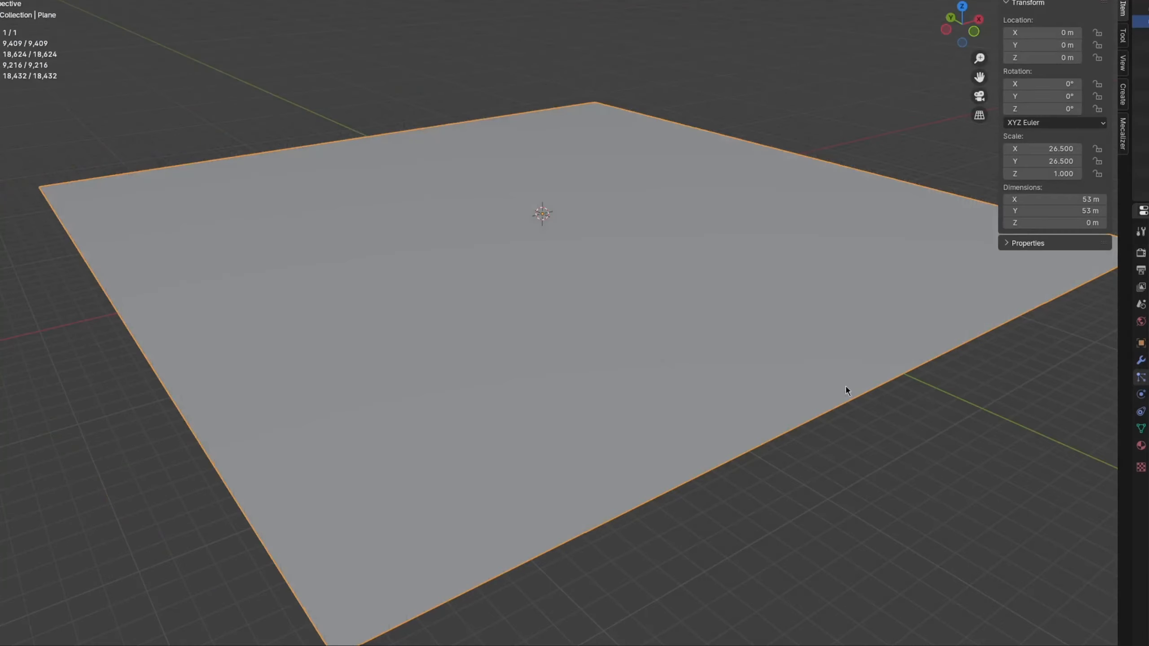
Add a cube at the plane's centre and rename it Object.
scroll(848, 390, down, 5)
click(764, 417)
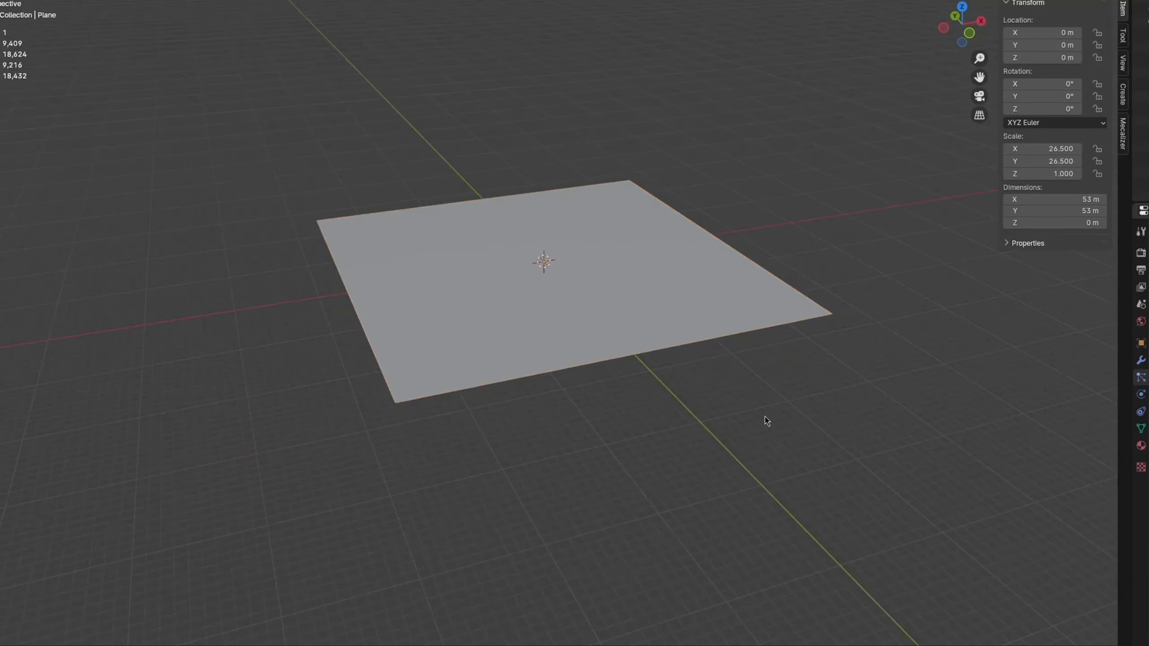
key(shift+a)
mouse_move(765, 417)
click(824, 434)
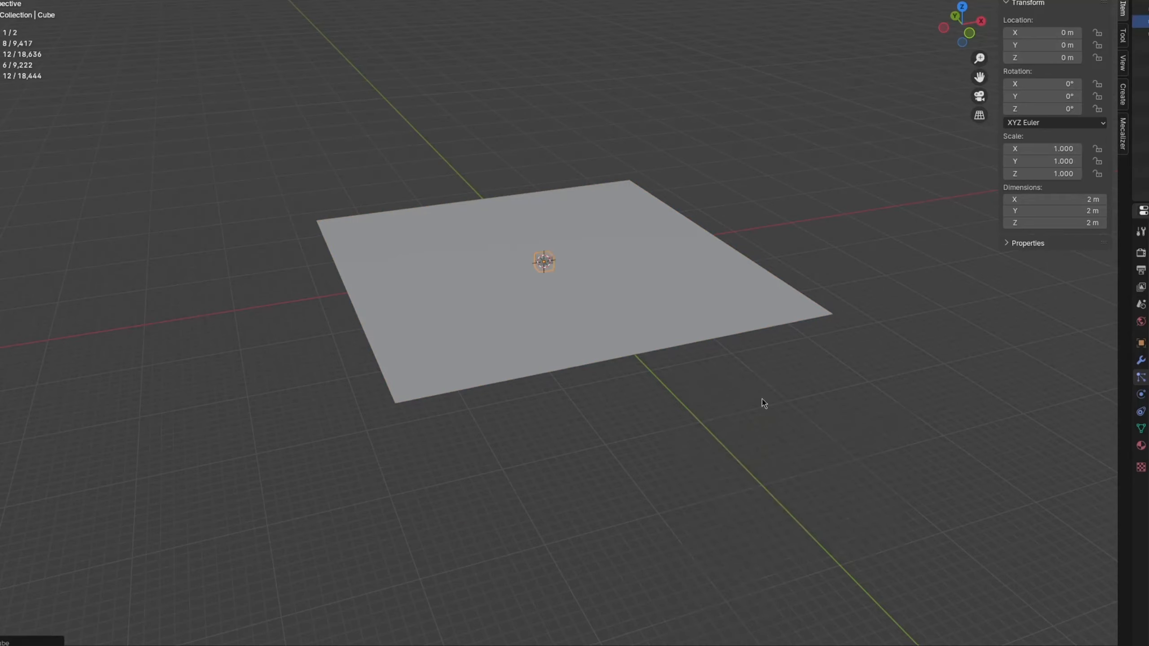
scroll(701, 317, up, 5)
double_click(940, 91)
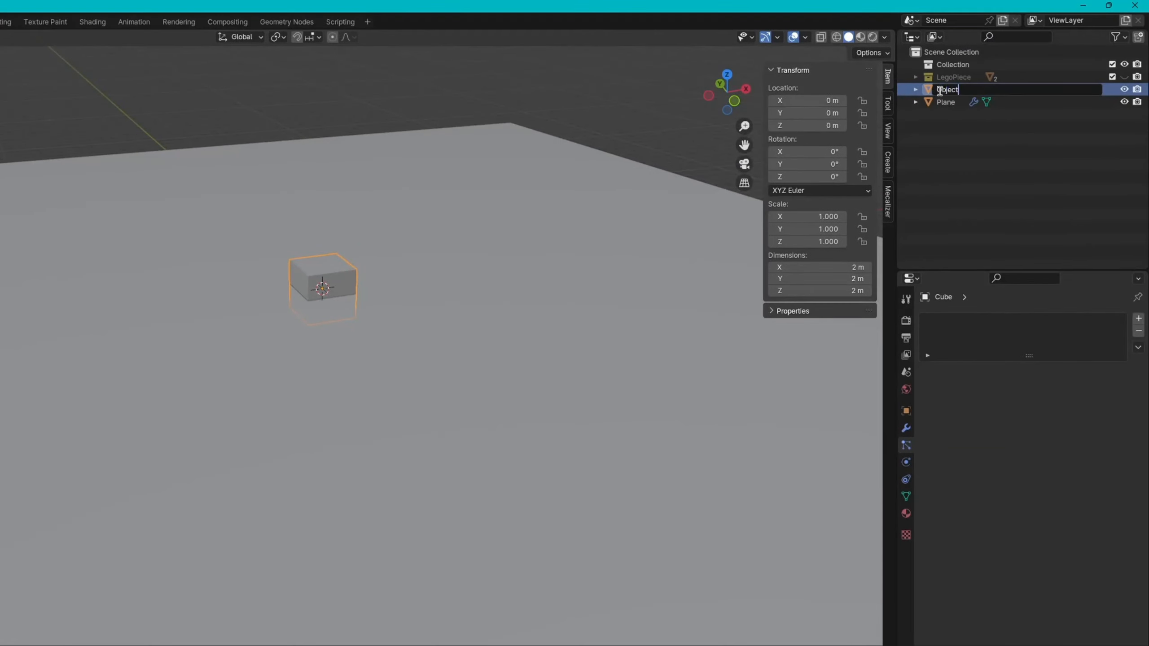
text(Object)
key(Return)
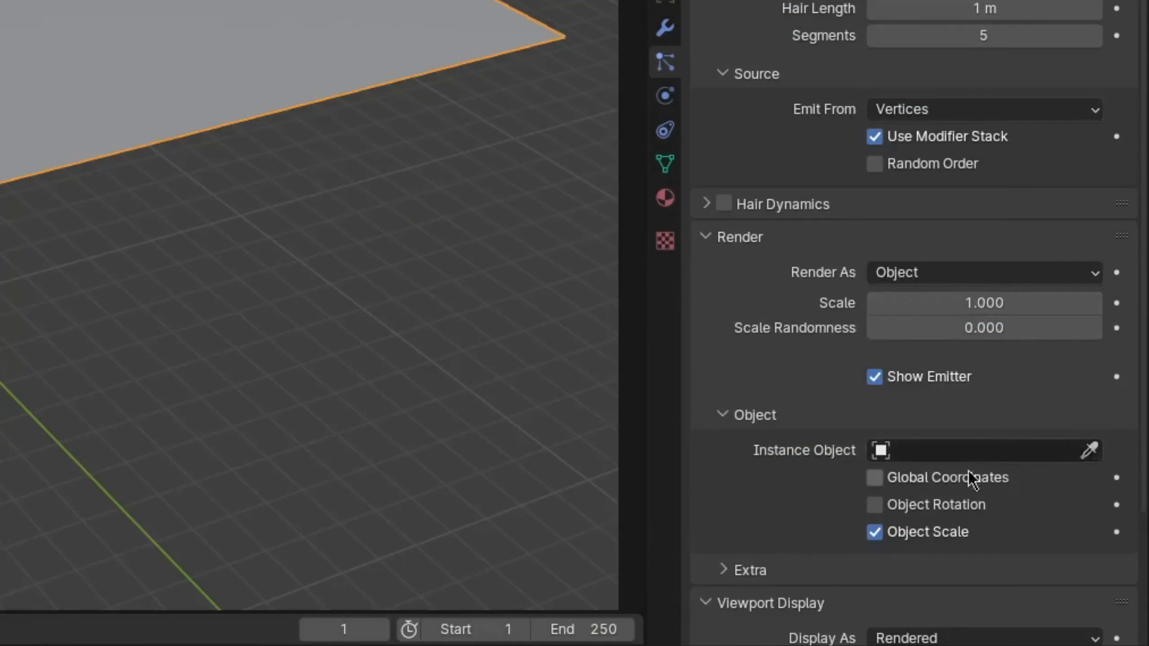
Assign the cube as the particle system's instance object and reduce the render scale to 0.170.
click(1090, 450)
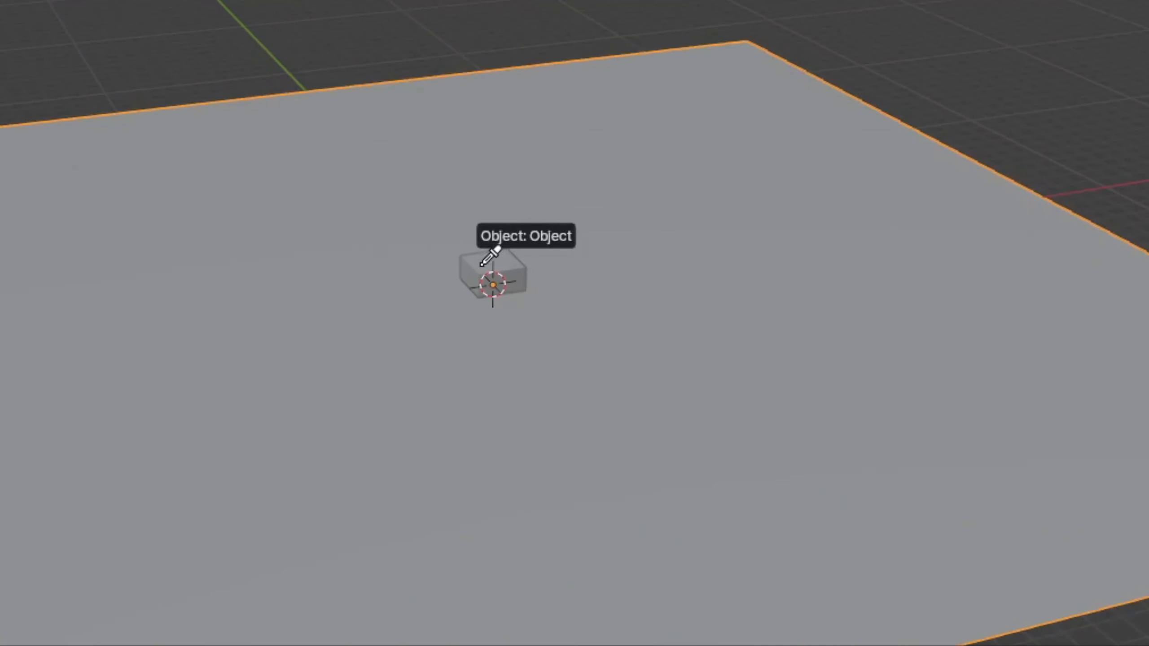
click(481, 265)
drag(1014, 378, 940, 379)
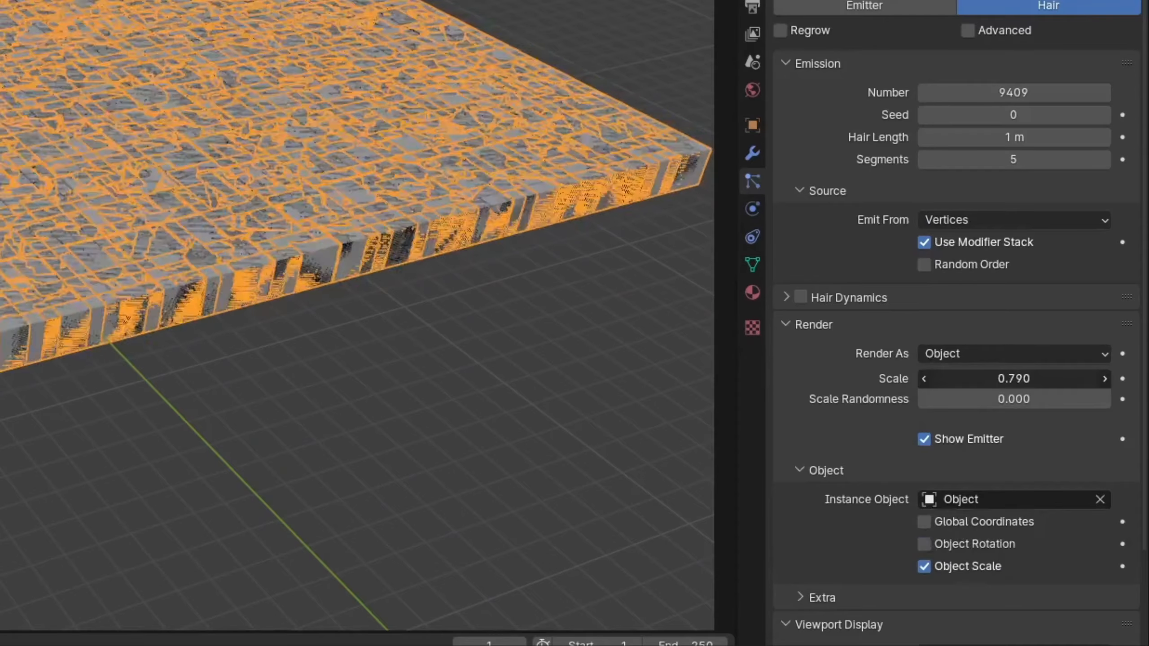
Hide the particle emitter in both the render and viewport display settings.
click(968, 440)
scroll(961, 464, down, 5)
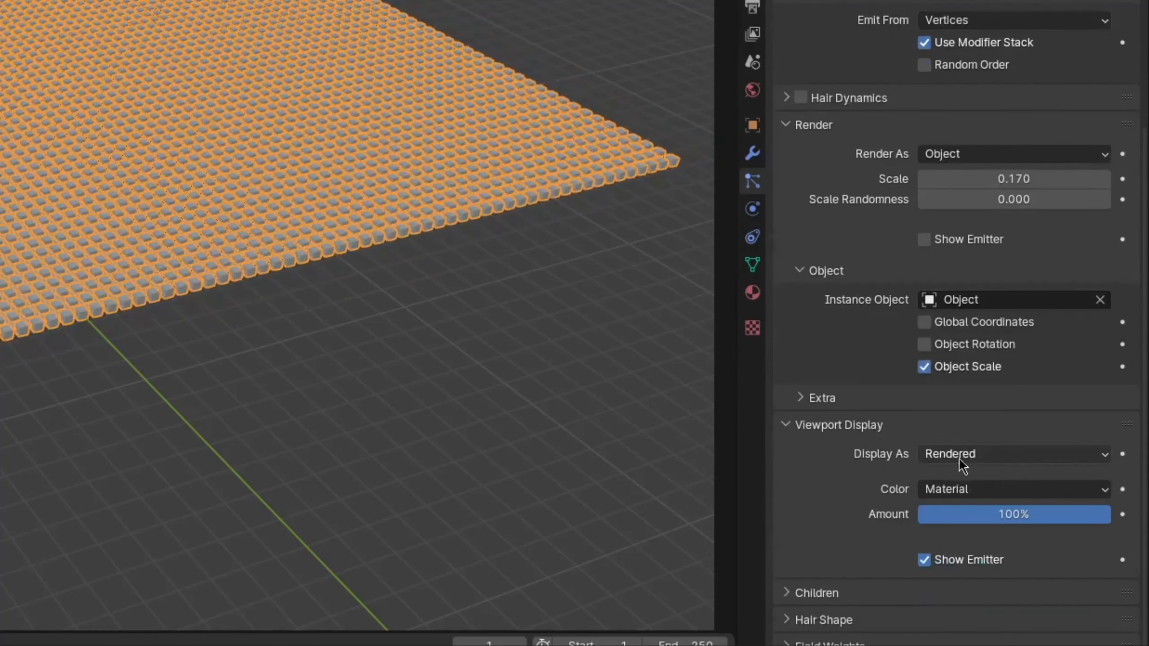
click(940, 561)
middle_drag(498, 273, 504, 116)
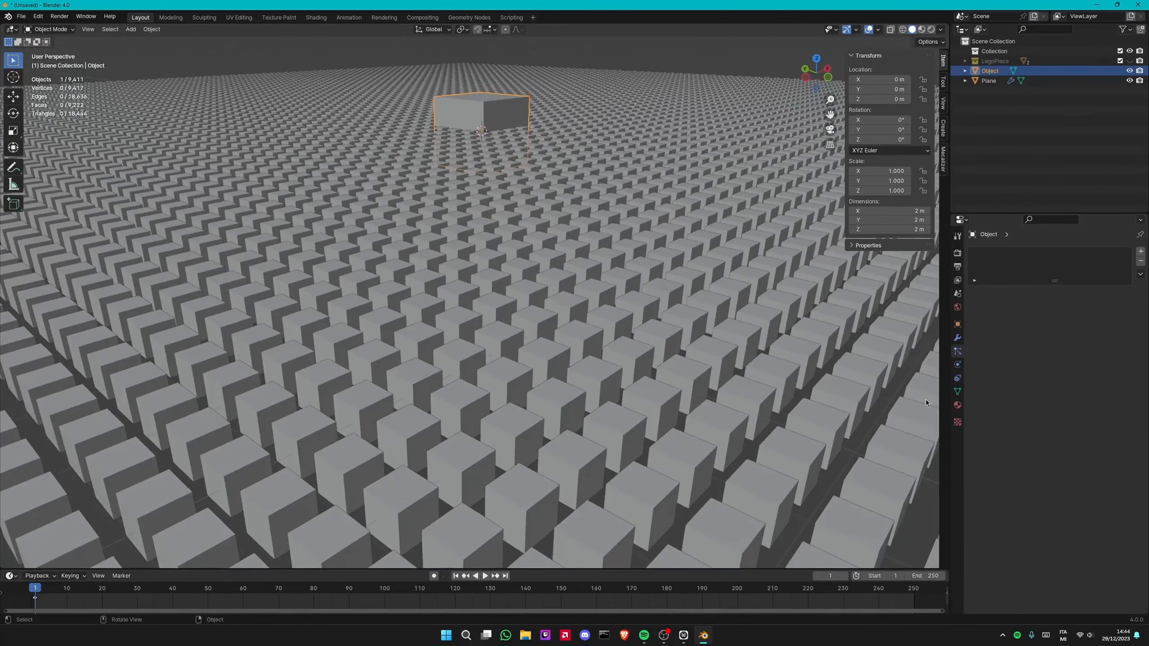
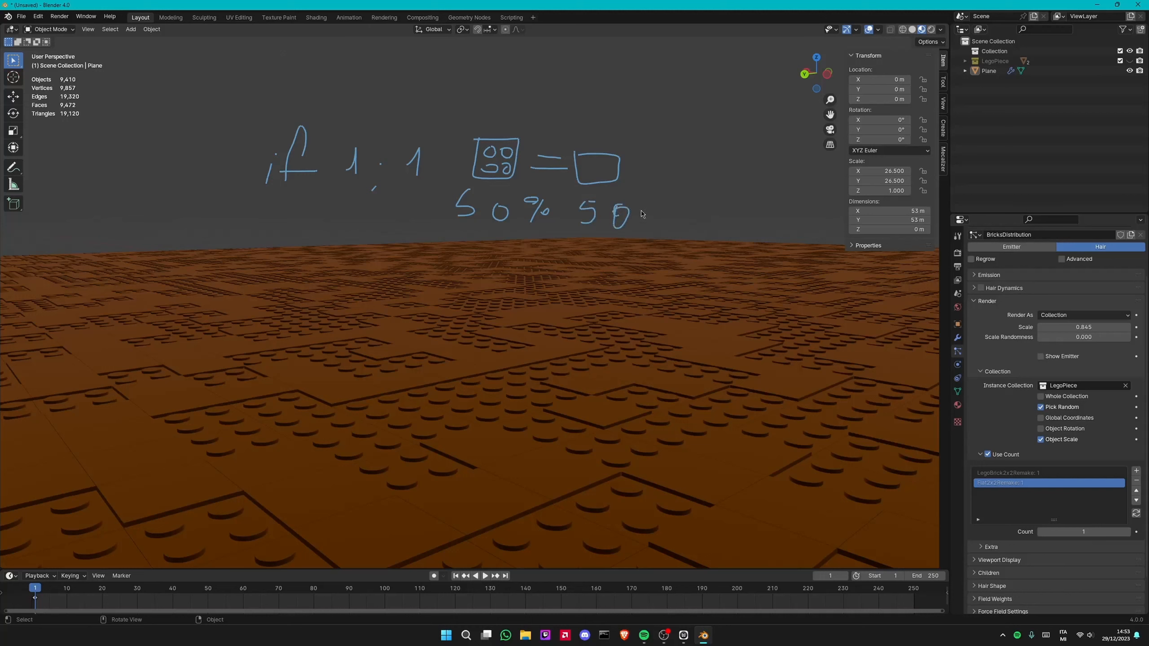
mouse_move(415, 197)
mouse_down()
mouse_move(419, 150)
mouse_move(642, 139)
mouse_up()
drag(531, 154, 388, 207)
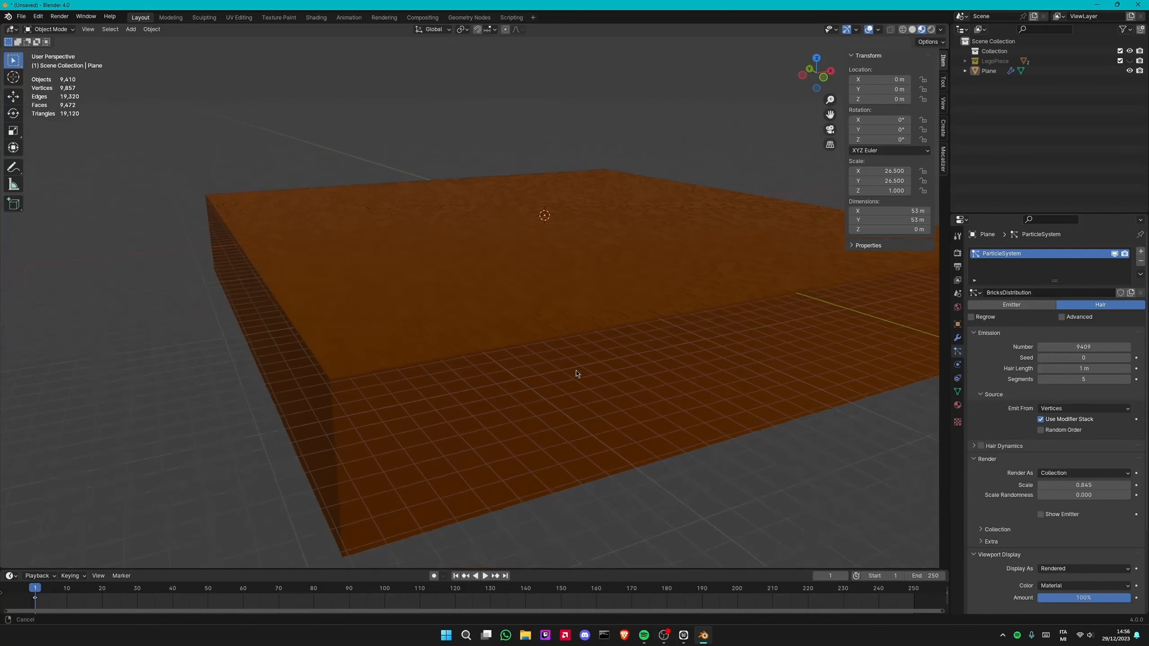
Add a Landscape mesh to the scene at the 3D cursor.
key(shift+a)
mouse_move(710, 488)
mouse_move(678, 433)
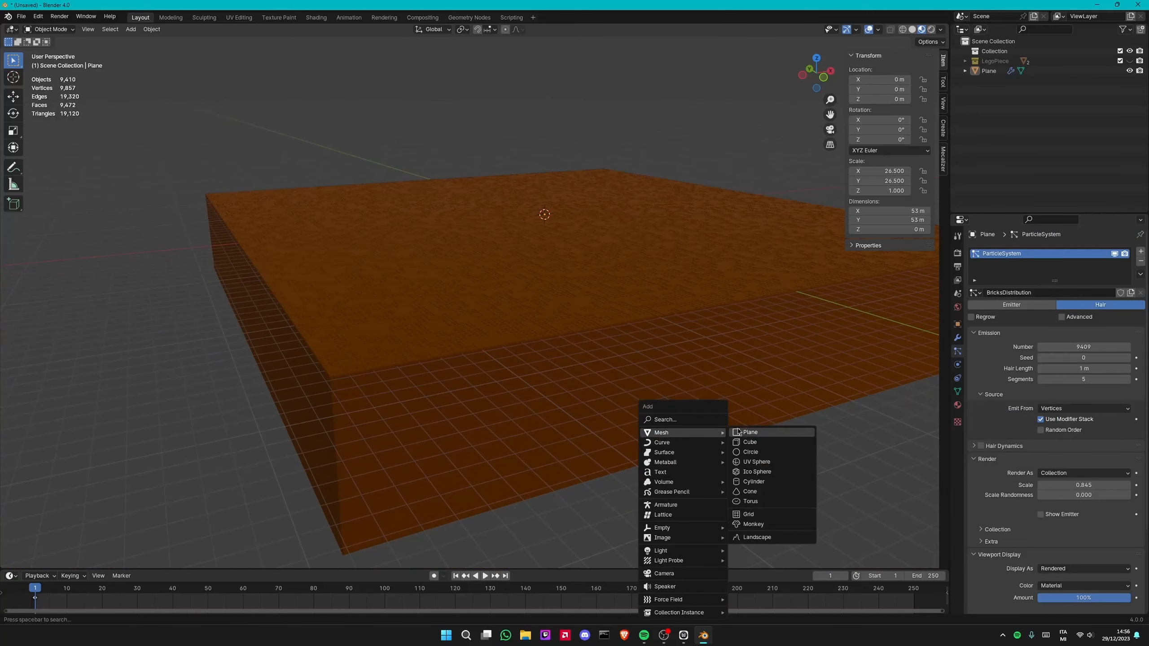
click(758, 537)
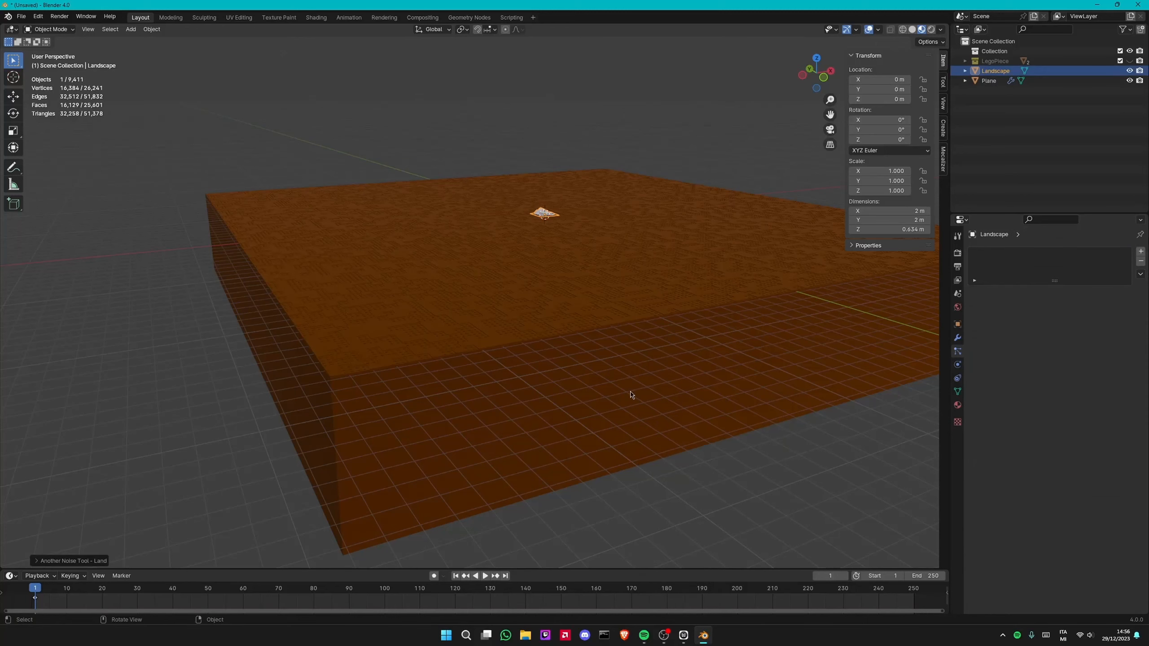
Enlarge the landscape and set its X and Y dimensions to 150 m.
key(s)
click(882, 229)
drag(890, 221, 890, 211)
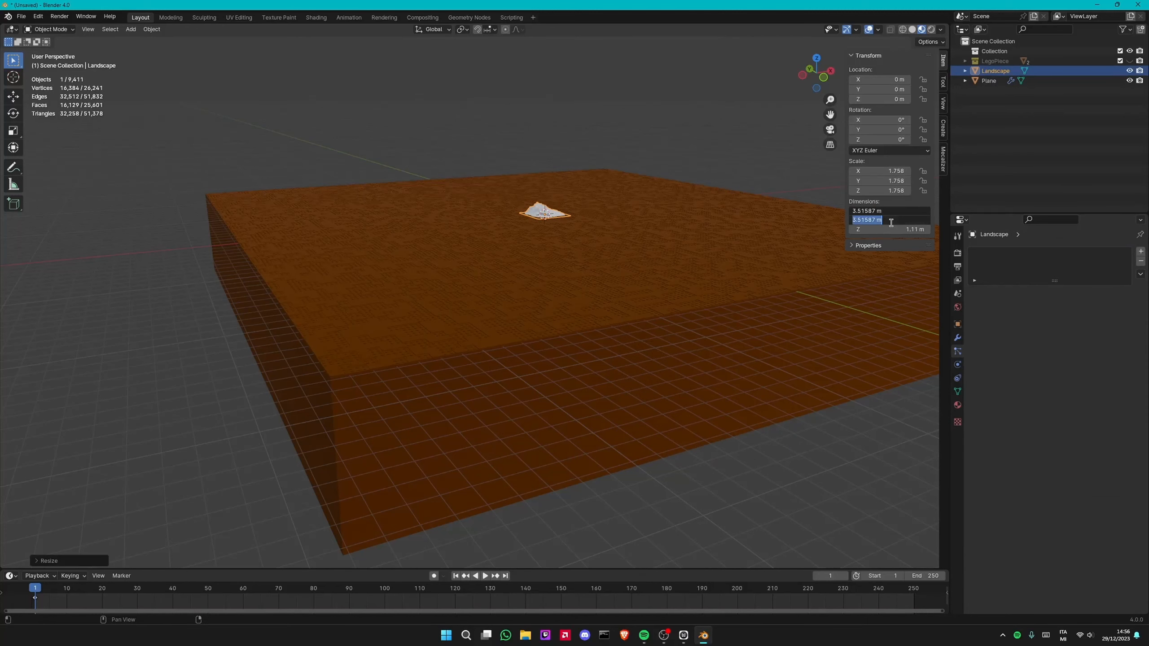
text(150)
key(Return)
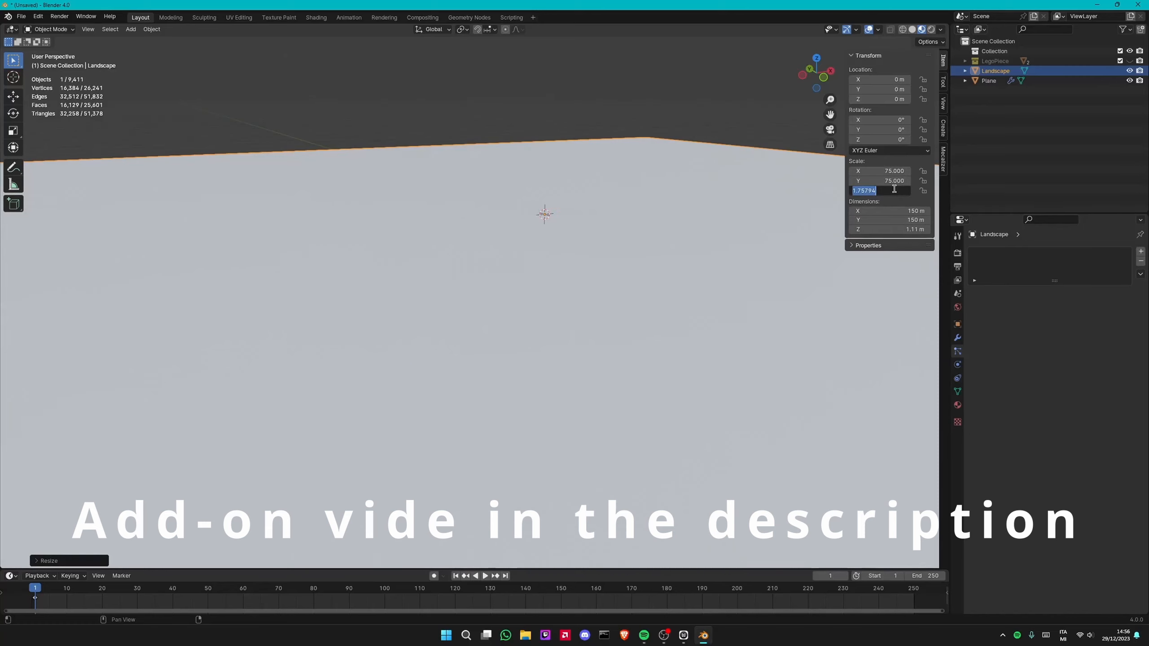
Set the landscape's Z scale to 30 to raise its relief.
double_click(882, 191)
text(30)
key(Return)
scroll(562, 251, down, 6)
scroll(562, 251, up, 6)
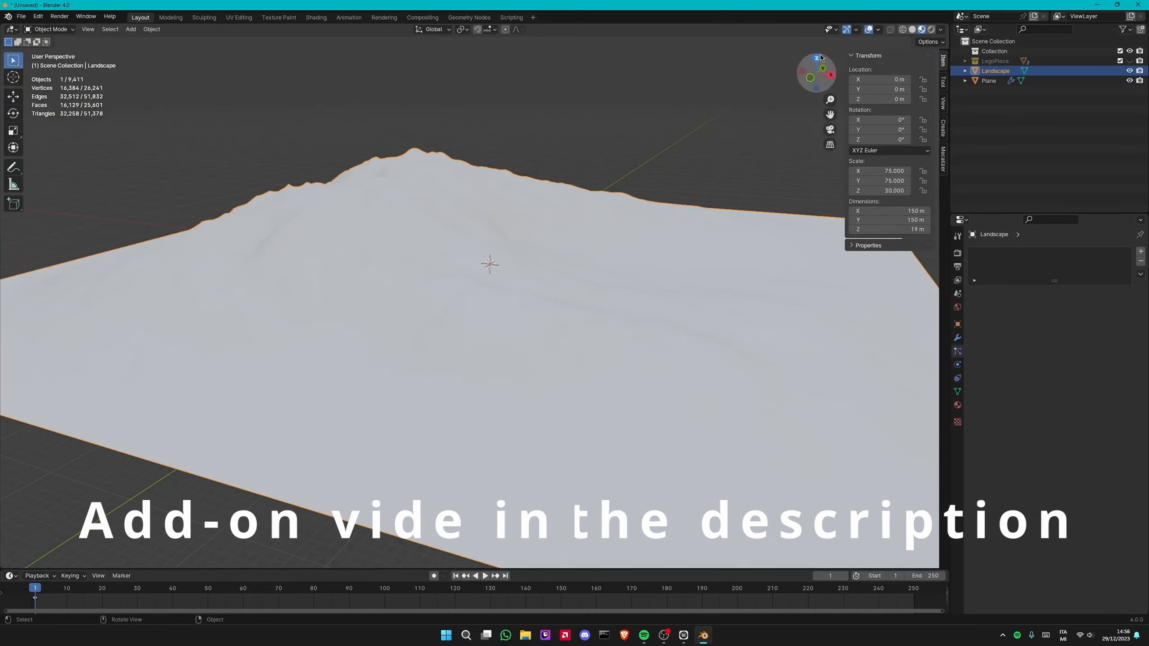
Set the landscape's X and Y dimensions to 53 m and its Z scale to 20.
drag(890, 211, 897, 221)
text(53)
key(Return)
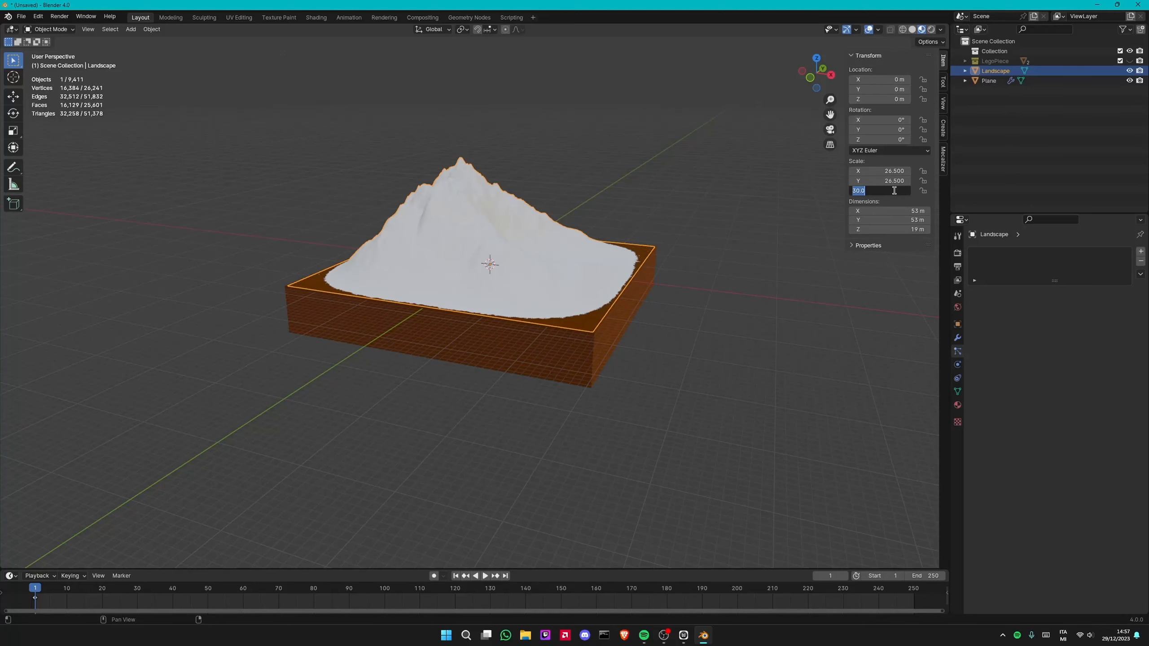
text(20)
key(Return)
scroll(551, 330, up, 5)
shift+middle_drag(552, 331, 641, 257)
Create a new material on the landscape and set its base color to a fully saturated red.
click(400, 343)
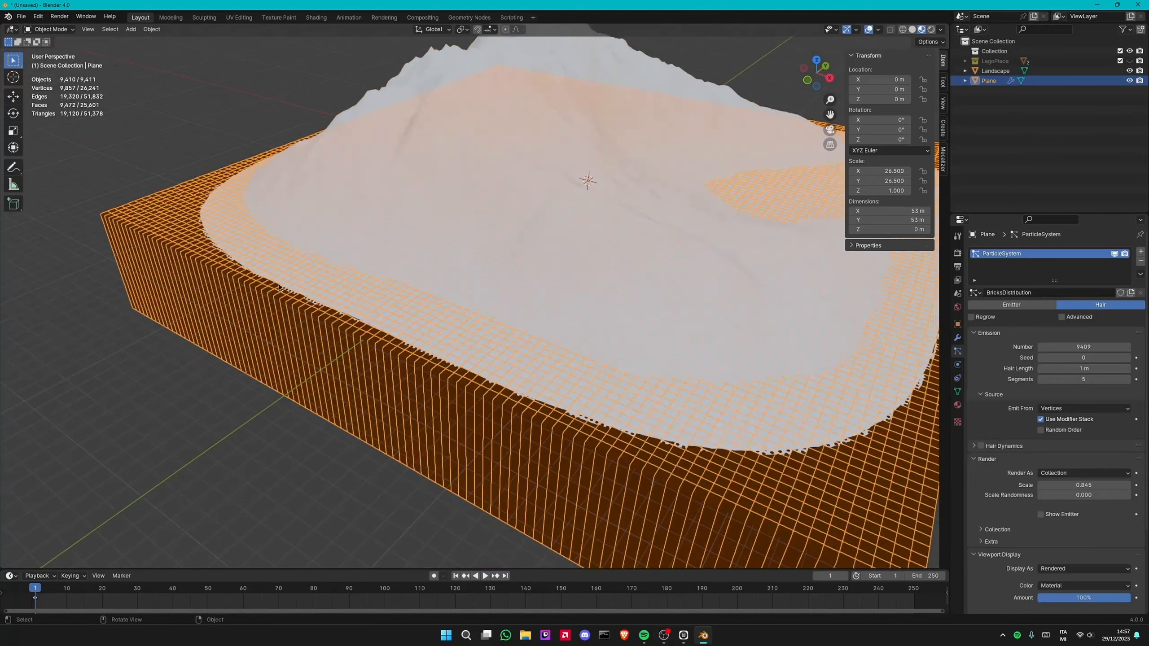
middle_drag(400, 339, 482, 330)
key(alt+z)
middle_drag(551, 317, 575, 254)
click(575, 254)
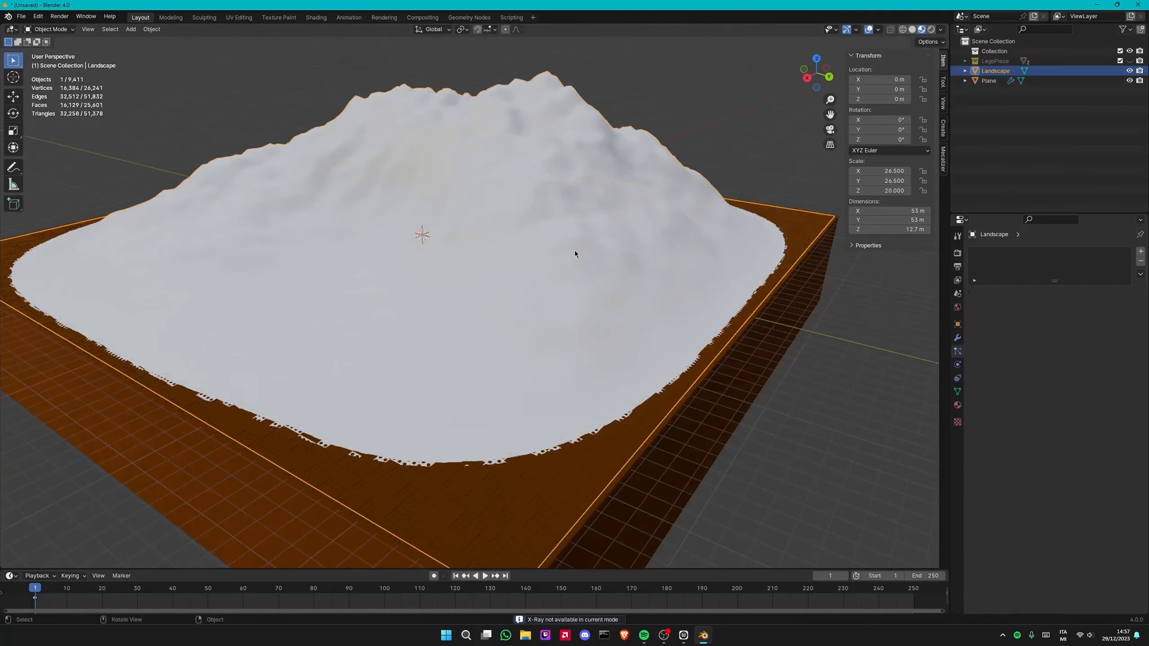
click(958, 405)
click(1054, 294)
click(1054, 336)
click(1084, 352)
drag(1085, 259, 1068, 287)
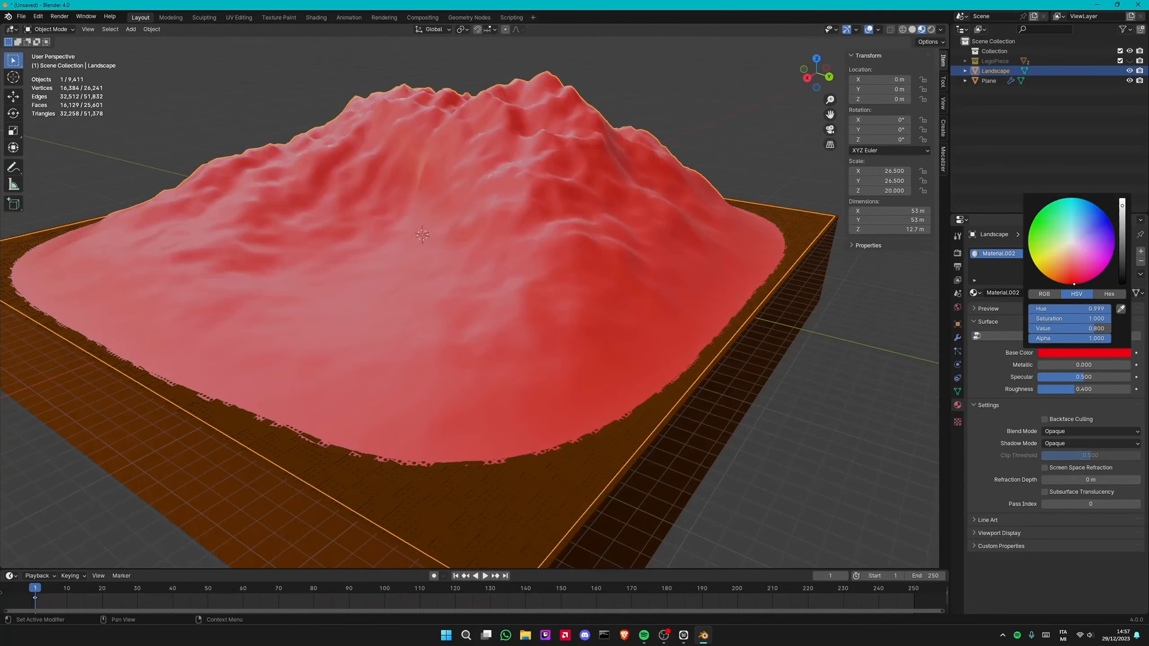
click(778, 425)
Add a Shrinkwrap modifier to the brick plane, place it above the particle system and set its target to Landscape.
middle_drag(688, 425, 140, 267)
click(644, 442)
key(alt+a)
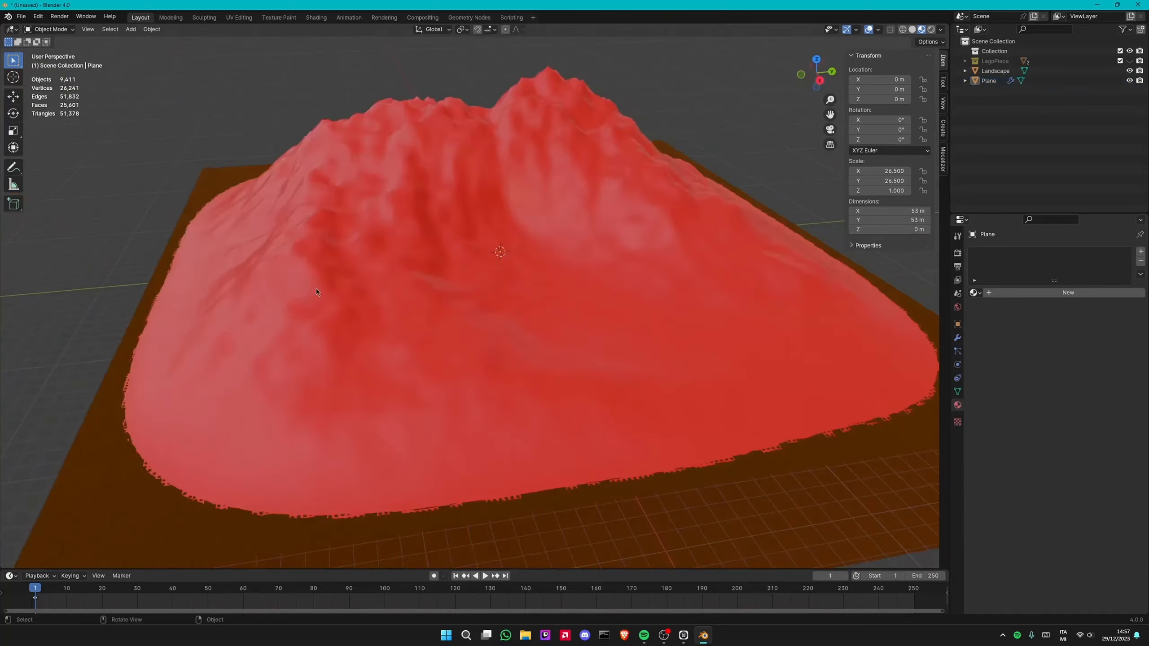
middle_drag(315, 288, 715, 313)
click(958, 338)
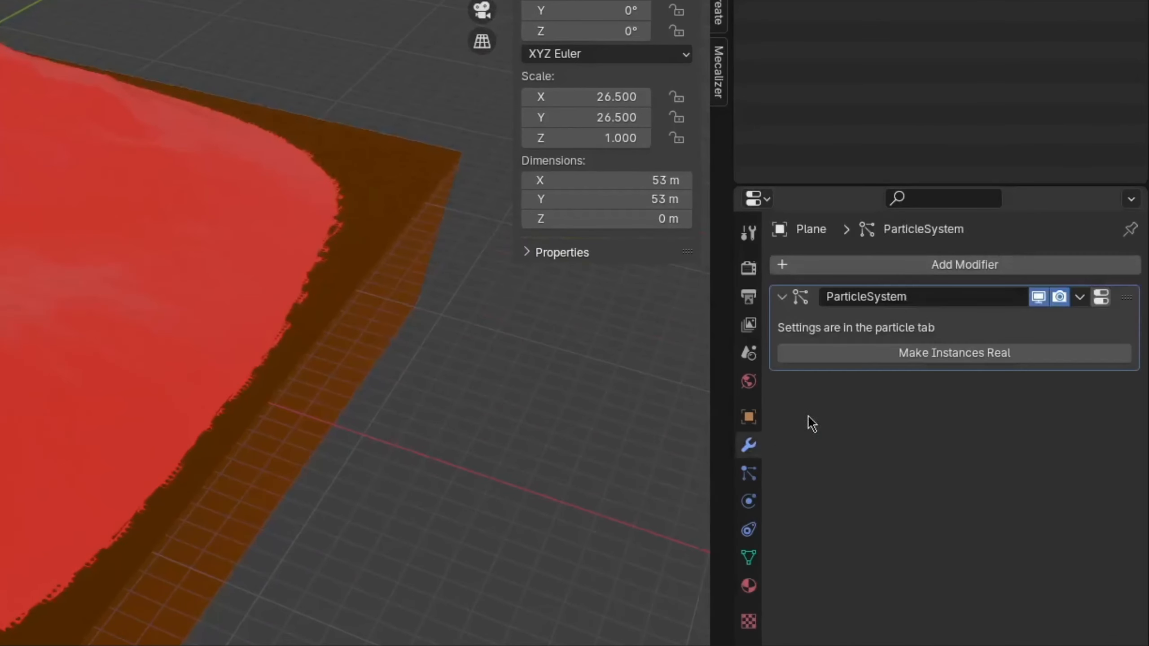
click(907, 267)
mouse_move(1003, 274)
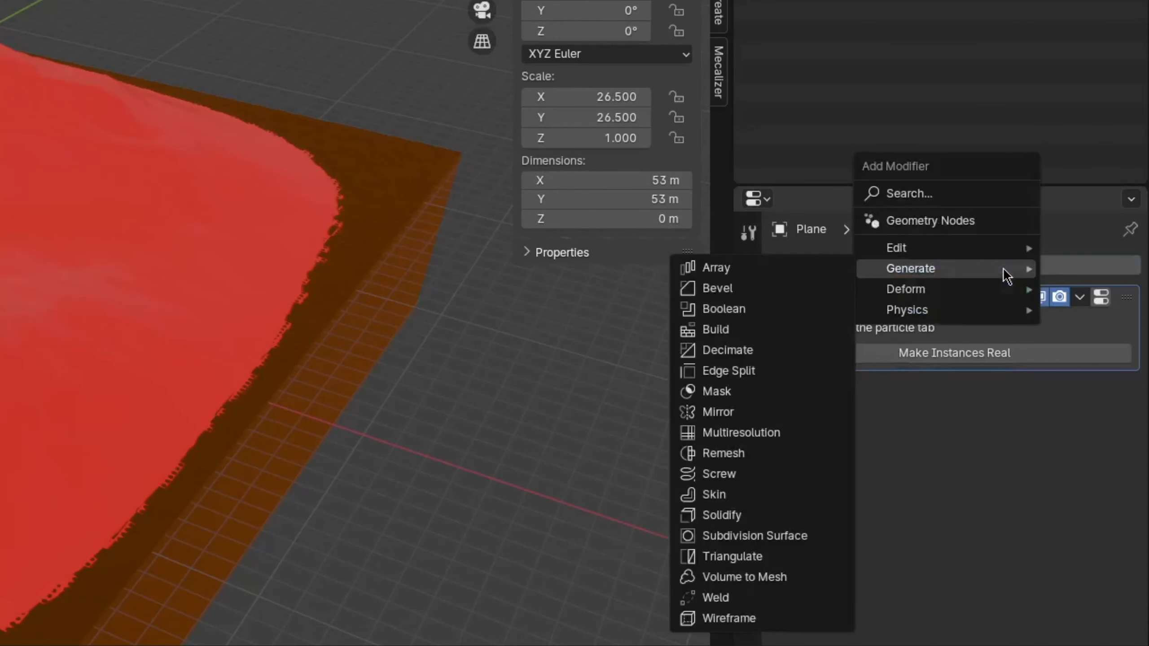
mouse_move(977, 298)
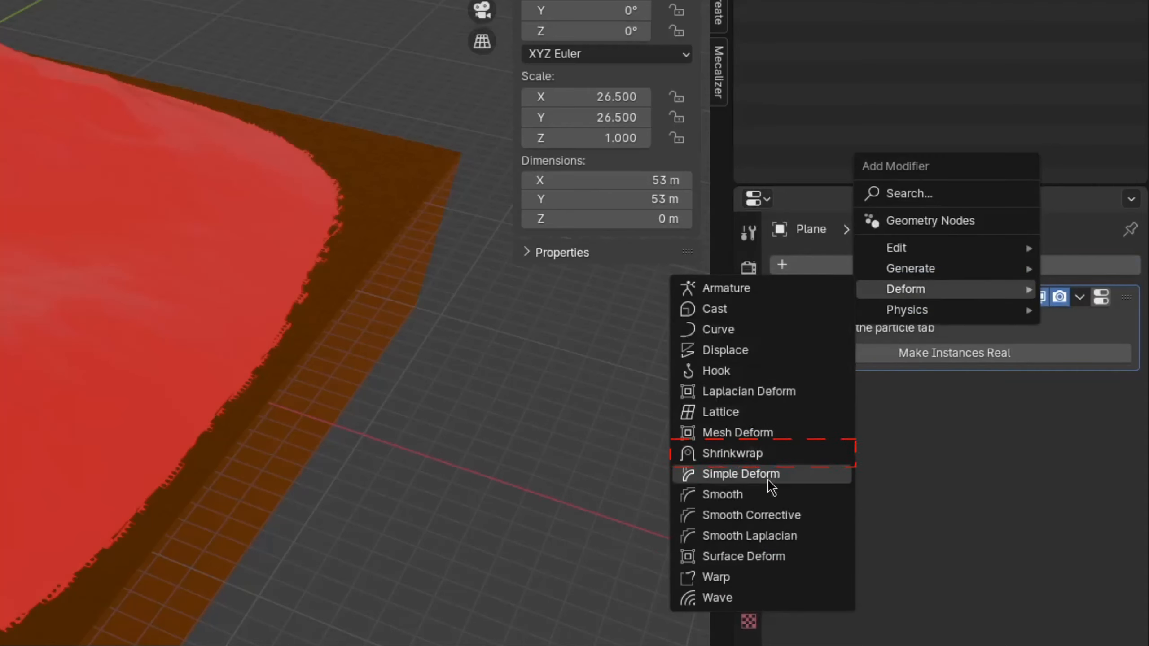
click(763, 454)
drag(1125, 387, 1129, 297)
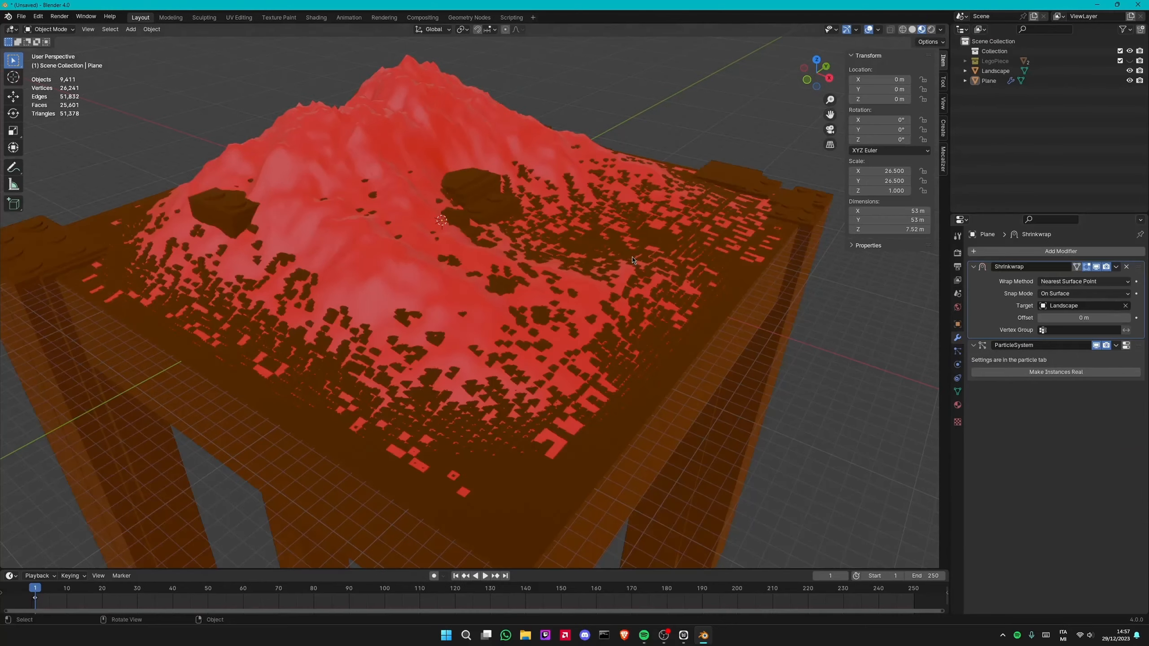
Hide the landscape and set the plane's Shrinkwrap to the Project wrap method with Outside Surface snapping.
click(417, 145)
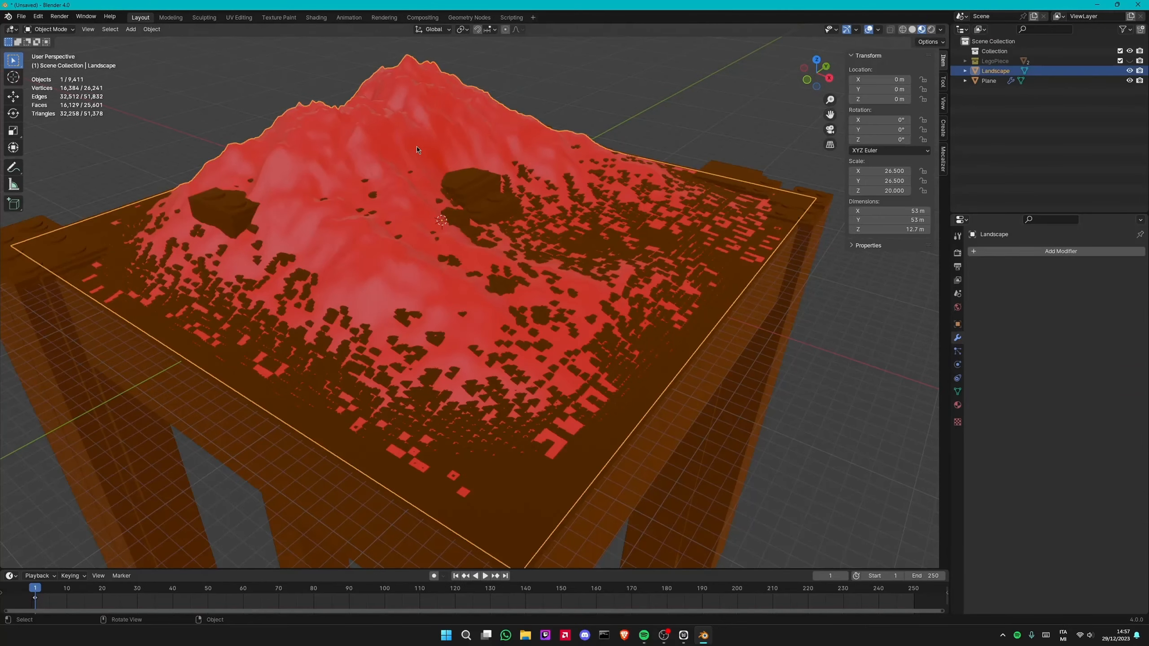
middle_drag(416, 145, 590, 268)
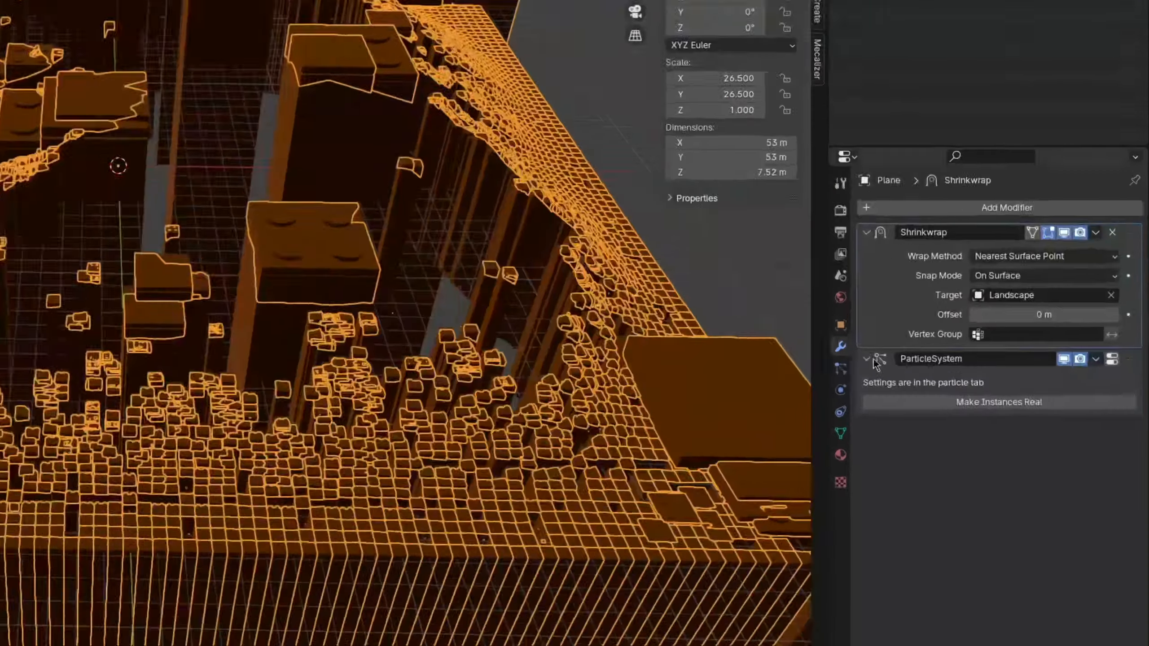
click(1041, 257)
click(1015, 290)
click(1040, 275)
click(1023, 348)
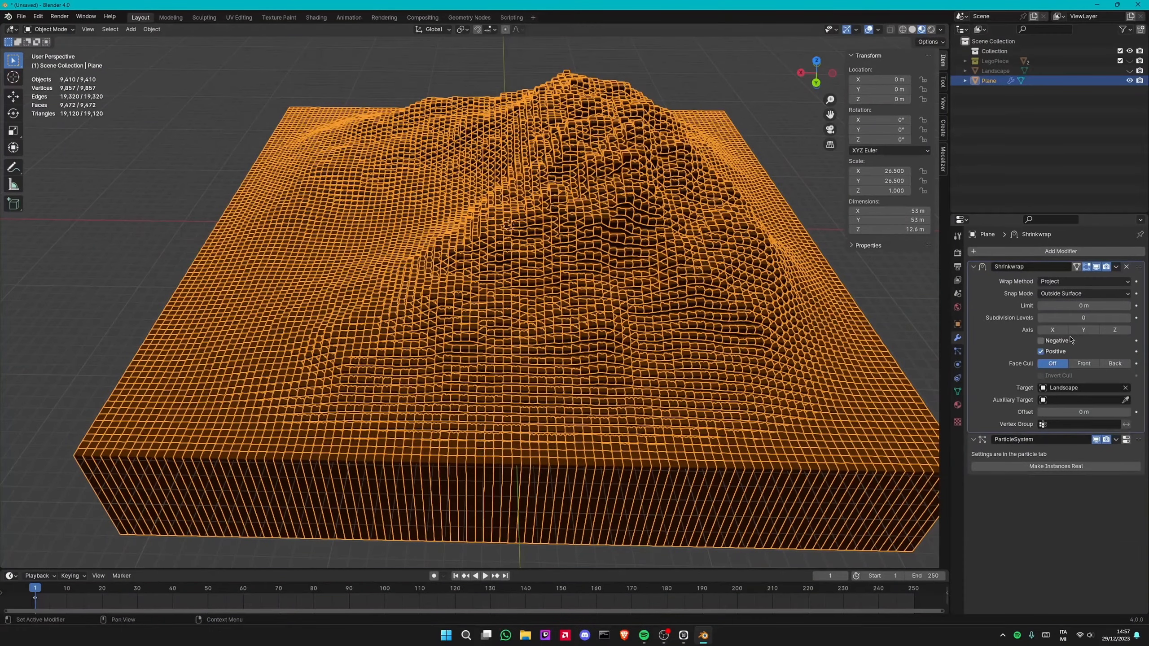
Inspect the projected brick terrain up close and from several angles.
click(808, 199)
middle_drag(760, 204, 608, 254)
scroll(644, 251, up, 6)
scroll(672, 308, down, 5)
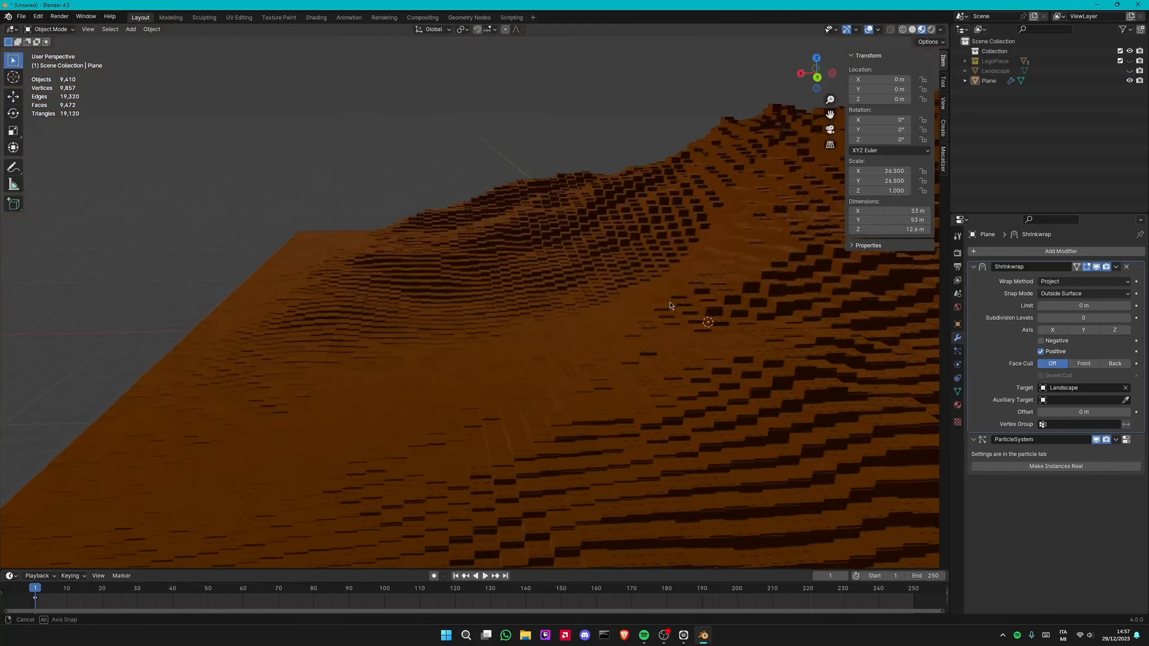
scroll(672, 308, up, 3)
middle_drag(407, 317, 509, 261)
scroll(646, 413, up, 3)
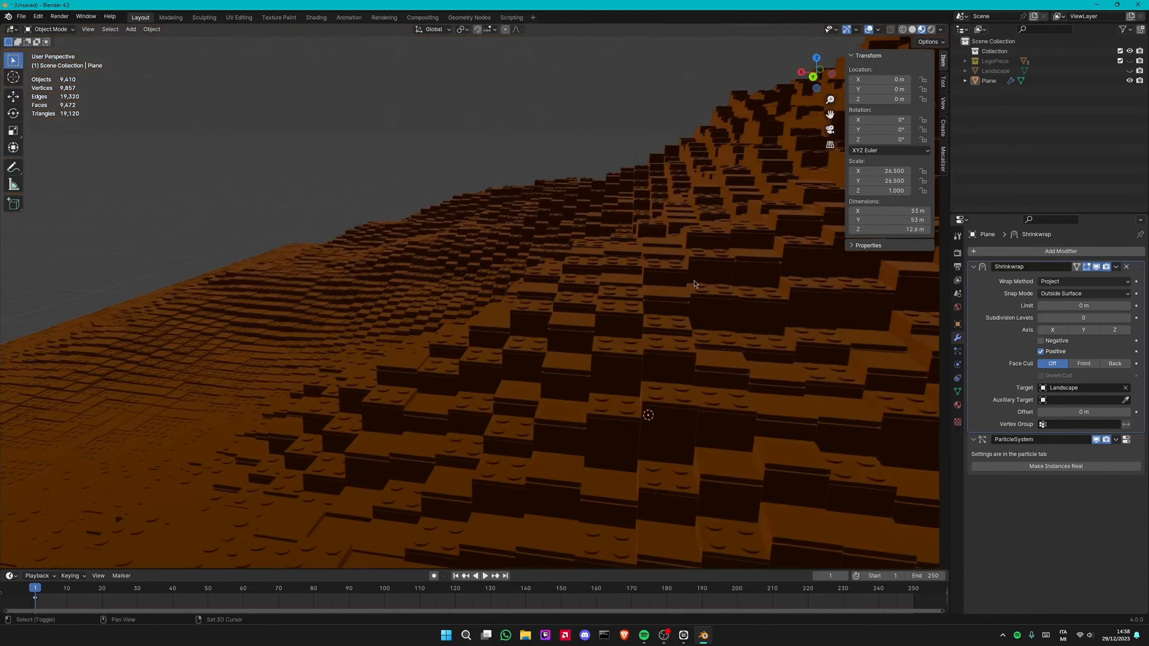
shift+middle_drag(646, 413, 772, 263)
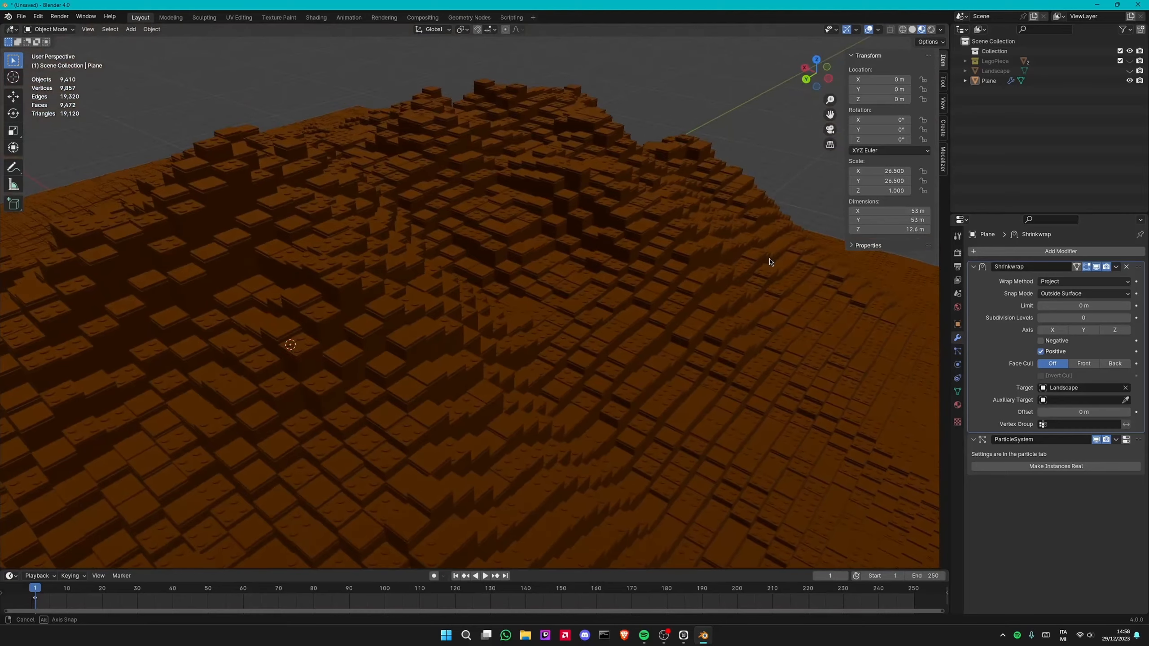
scroll(772, 263, up, 5)
scroll(580, 347, down, 4)
middle_drag(579, 352, 736, 310)
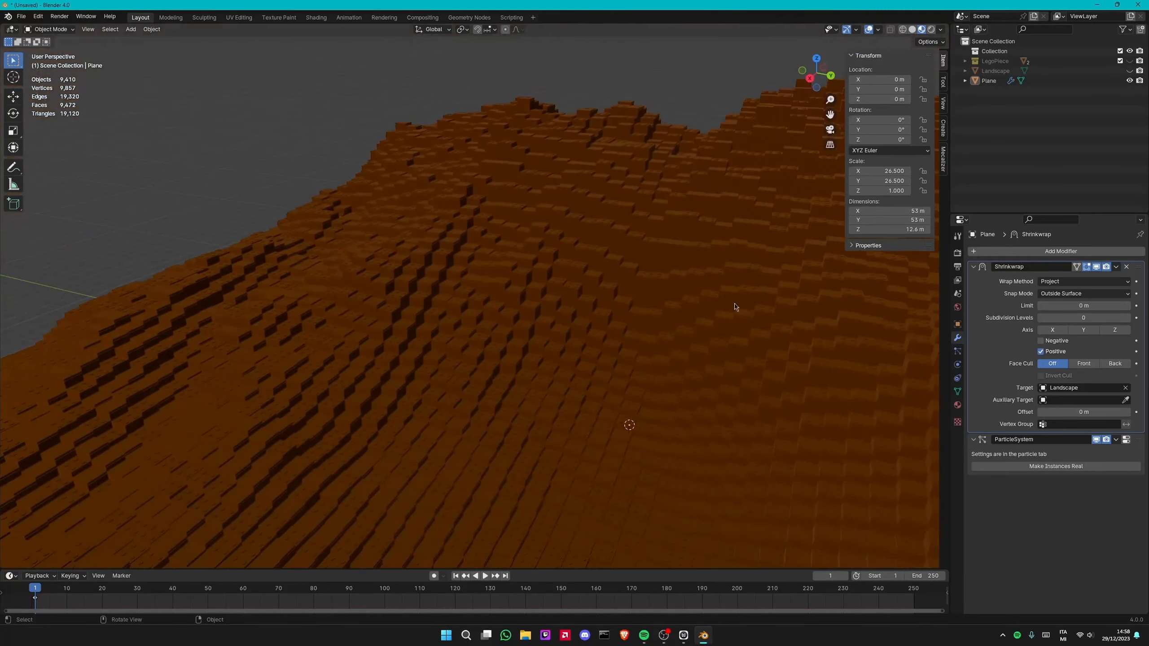
middle_drag(758, 349, 837, 380)
Change the Shrinkwrap projection from Positive to Negative and raise the plane about 30.2 m along Z.
click(1042, 353)
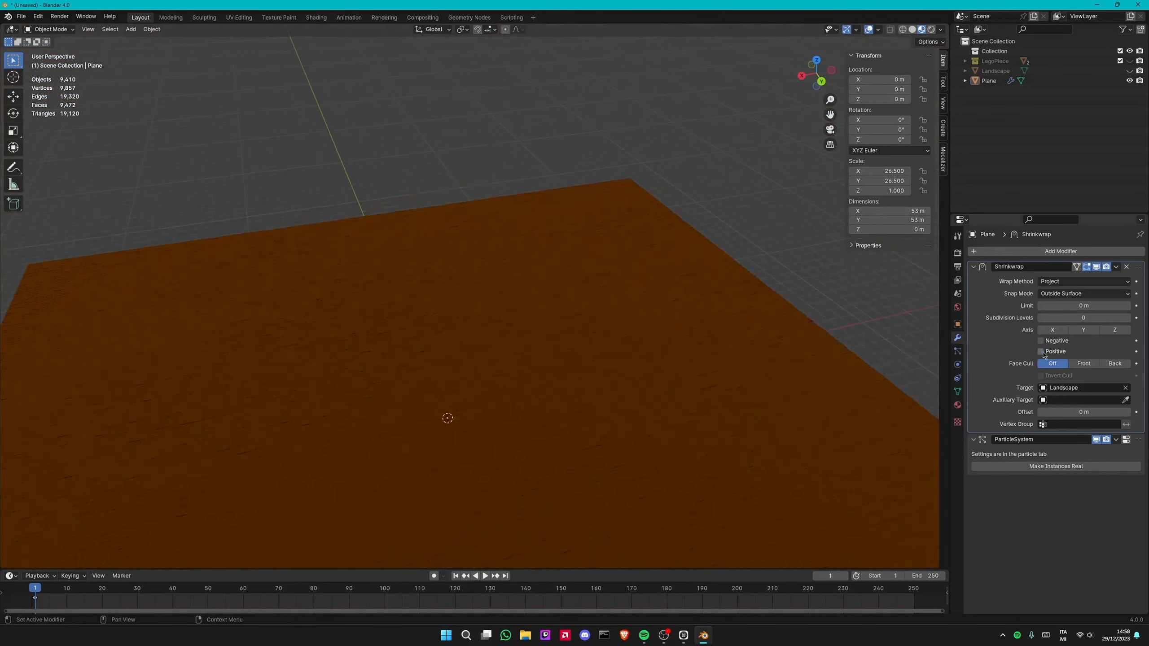
middle_drag(678, 407, 626, 361)
click(620, 364)
key(g)
key(z)
key(Escape)
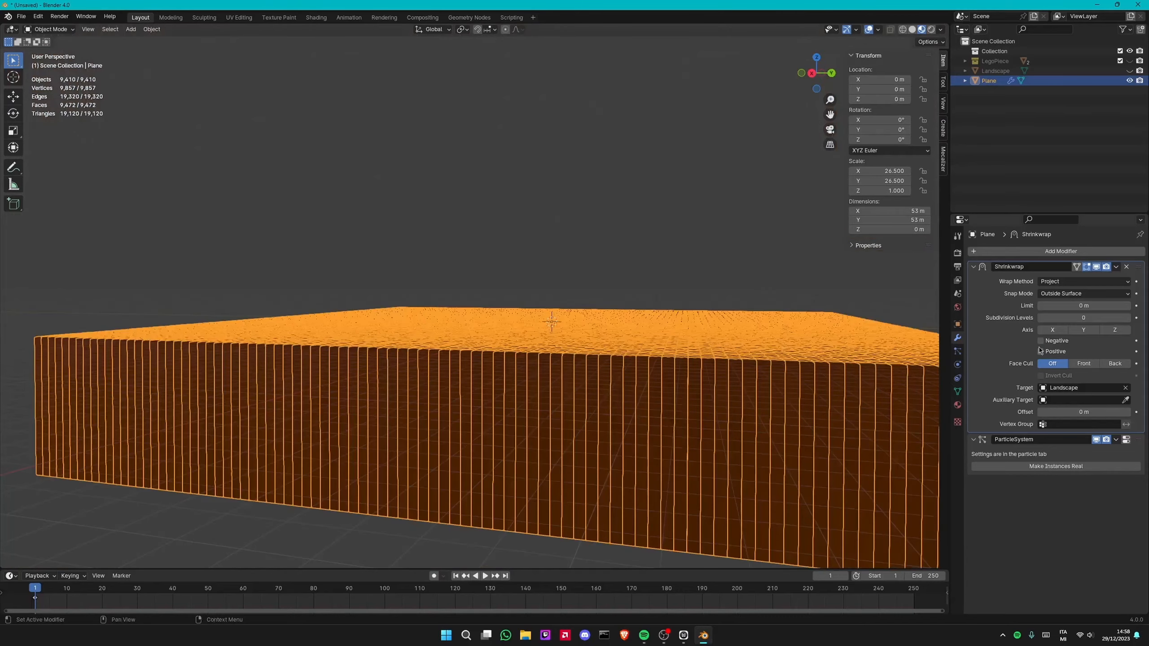
middle_drag(845, 352, 801, 380)
scroll(800, 381, down, 4)
key(g)
key(z)
click(801, 181)
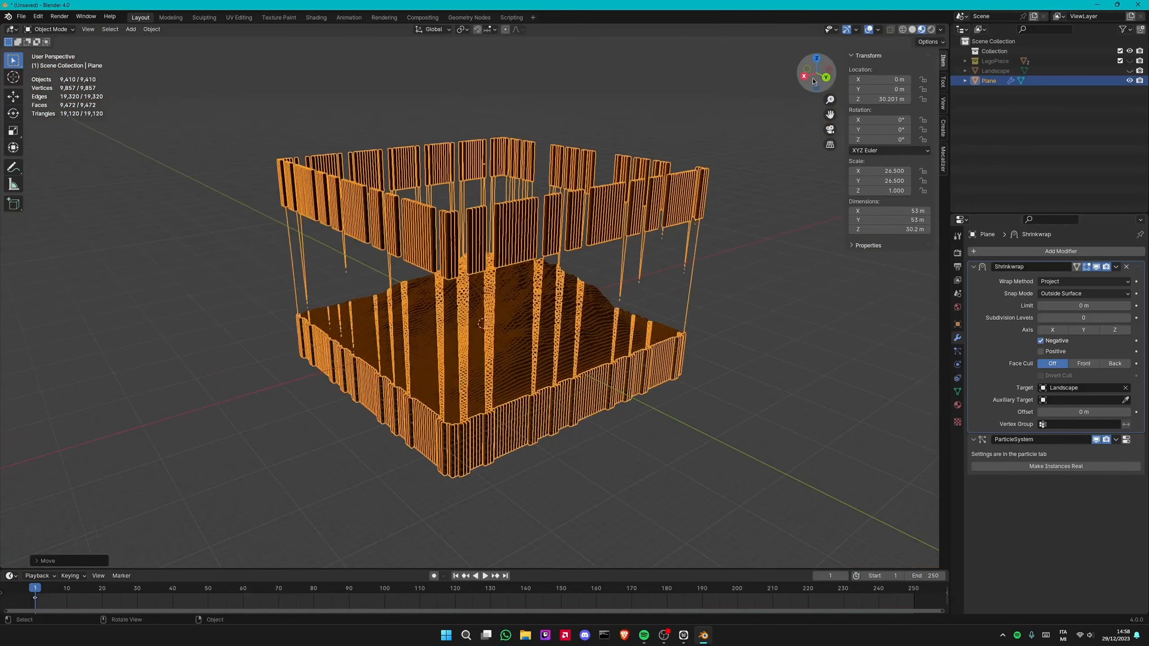
Annotate the back view with a zero line through the plane and a downward Negative arrow, and erase the marks.
click(828, 76)
shift+middle_drag(618, 313, 631, 264)
drag(49, 192, 741, 191)
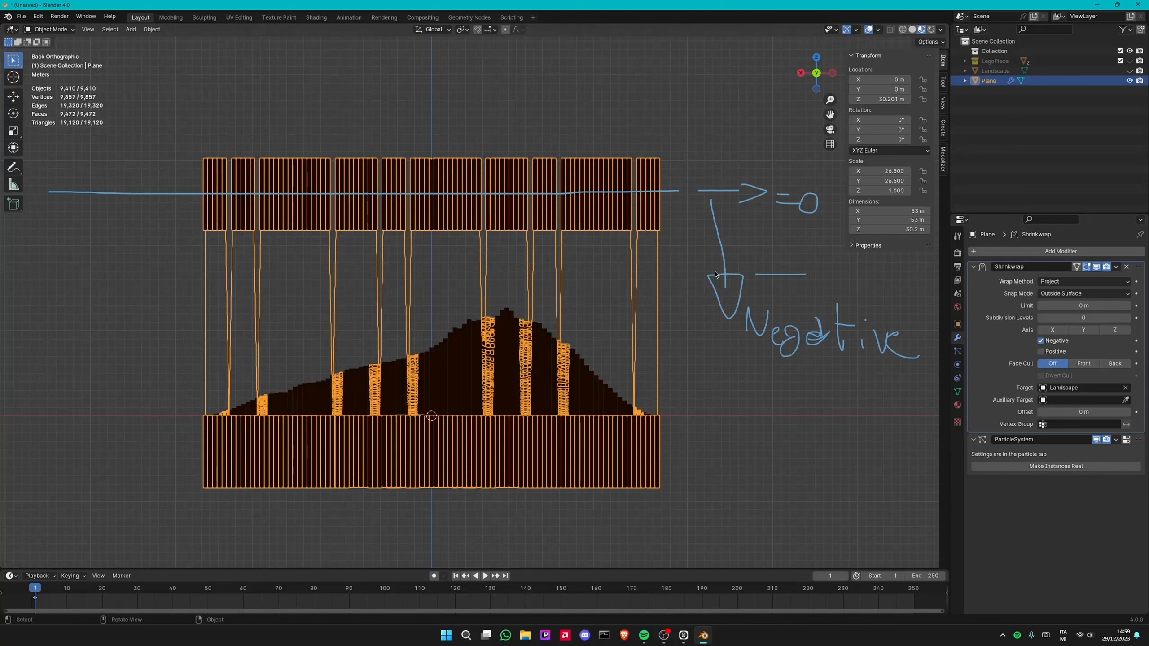
ctrl+drag(162, 193, 764, 193)
mouse_move(820, 219)
ctrl+mouse_down()
mouse_move(778, 326)
mouse_move(909, 349)
ctrl+mouse_up()
Change the Shrinkwrap projection from Negative to Positive and annotate a zero line with an upward plus arrow.
click(1041, 340)
click(1041, 352)
drag(149, 286, 723, 287)
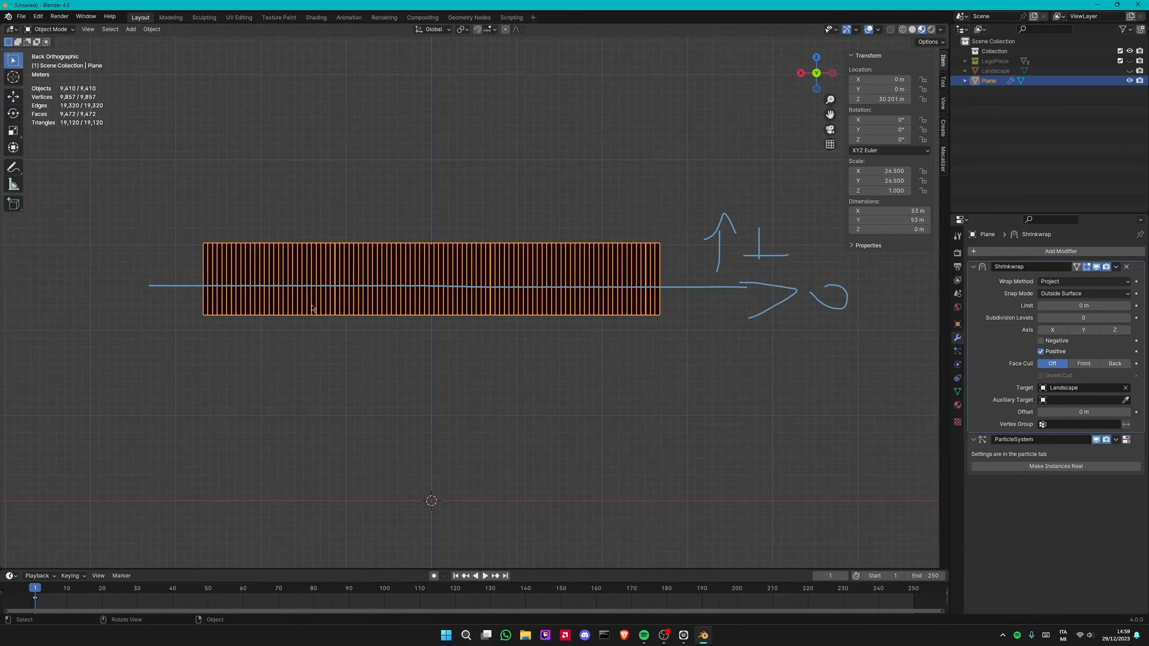
Show the landscape, circle it with an annotation and hatch the area below the zero line.
click(1129, 71)
mouse_move(226, 411)
mouse_down()
mouse_move(381, 554)
mouse_move(211, 435)
mouse_up()
drag(238, 337, 168, 421)
drag(307, 317, 206, 447)
drag(334, 349, 287, 423)
drag(420, 334, 376, 409)
drag(483, 333, 446, 396)
drag(562, 319, 529, 408)
drag(625, 341, 597, 423)
drag(756, 335, 686, 552)
drag(736, 473, 727, 468)
drag(752, 468, 756, 482)
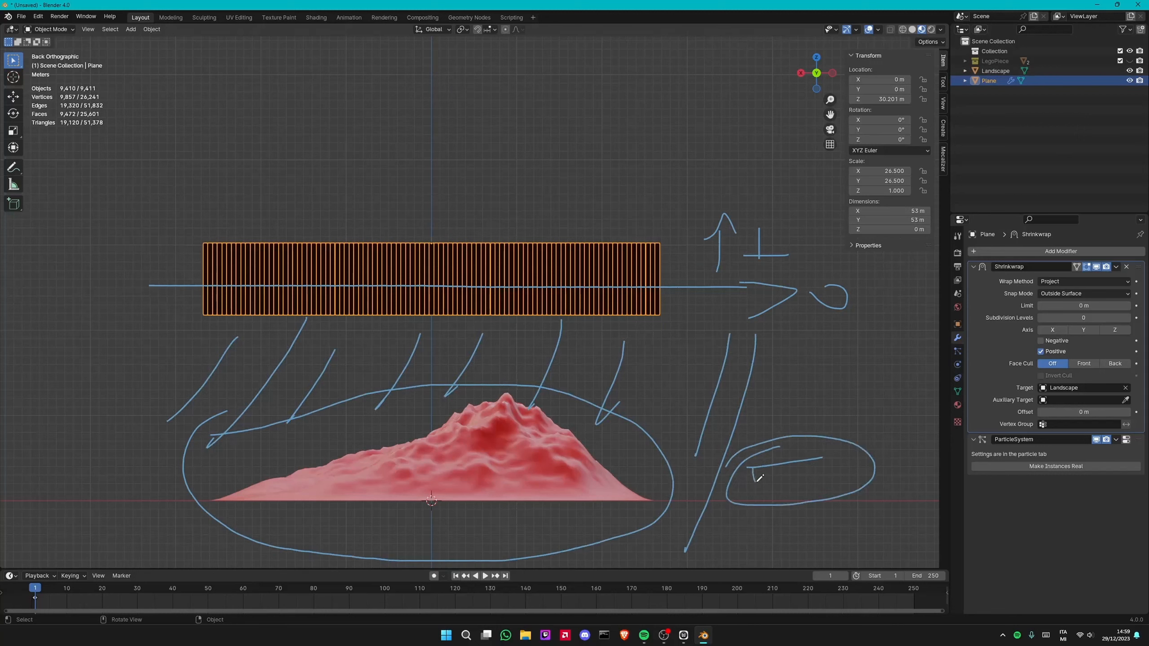
Undo the annotation strokes and the landscape's visibility change.
key(ctrl+z)
key(ctrl+z)
key(ctrl+z)
key(ctrl+z)
key(ctrl+z)
key(ctrl+z)
key(ctrl+z)
key(ctrl+z)
key(ctrl+z)
key(ctrl+z)
key(ctrl+z)
key(ctrl+z)
key(ctrl+z)
key(ctrl+z)
key(ctrl+z)
key(ctrl+z)
key(ctrl+z)
key(ctrl+z)
key(ctrl+z)
key(ctrl+z)
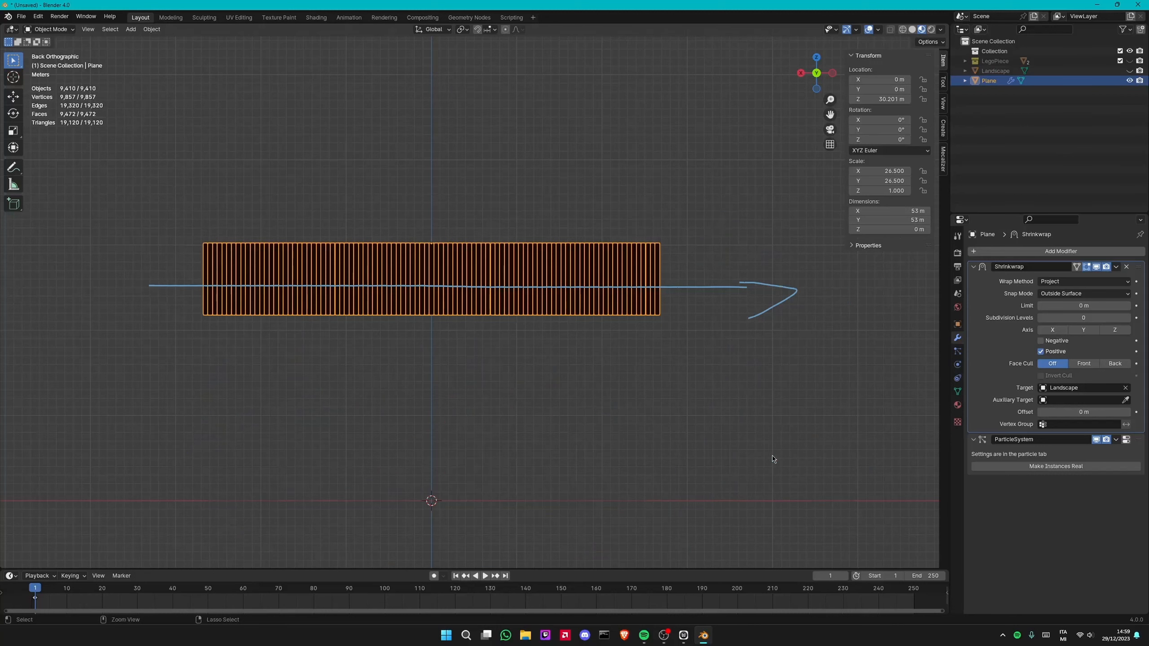
Lower the plane along Z to about 10.24 m and show the landscape.
click(1042, 343)
click(1042, 343)
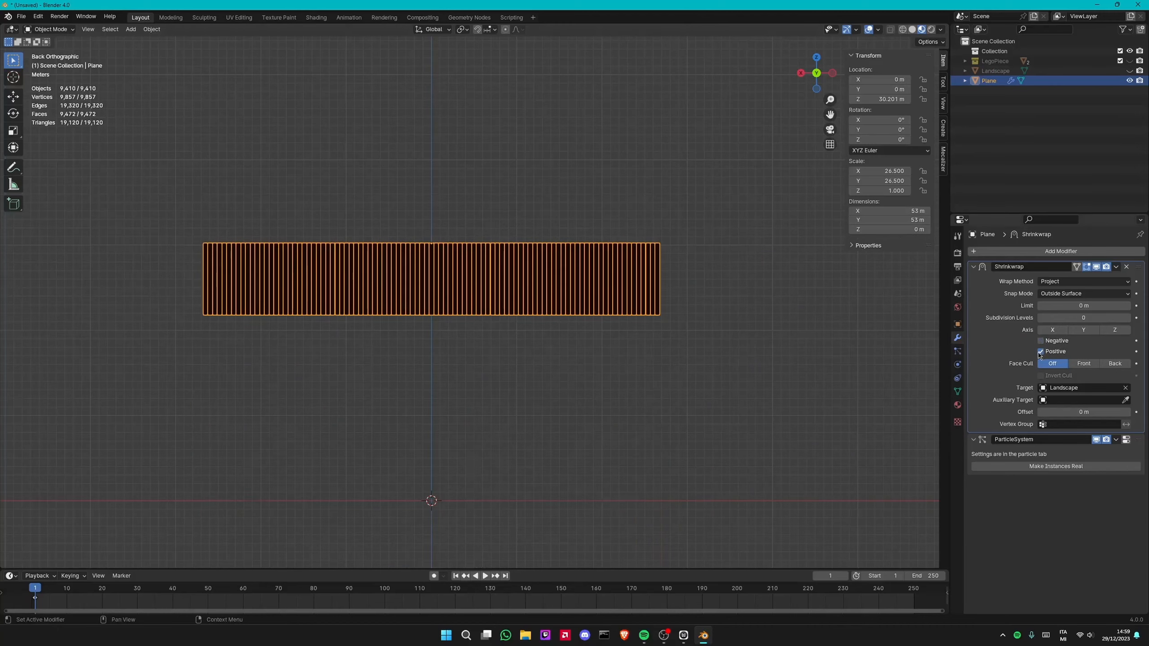
key(g)
key(z)
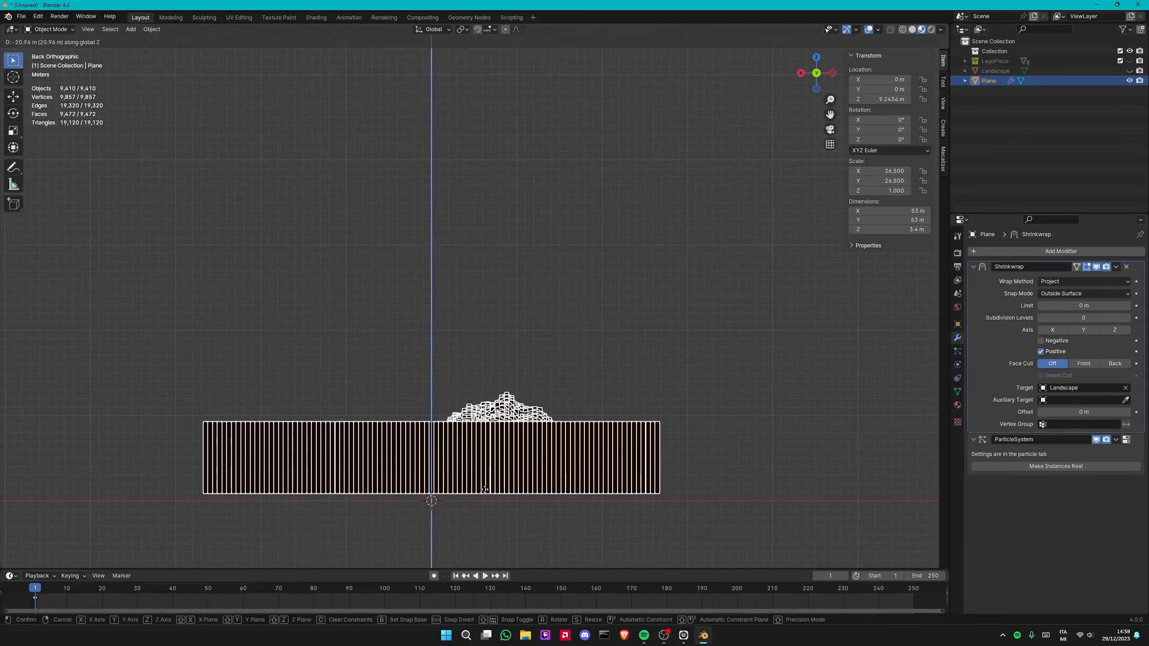
click(496, 475)
click(1129, 70)
shift+middle_drag(668, 265, 668, 224)
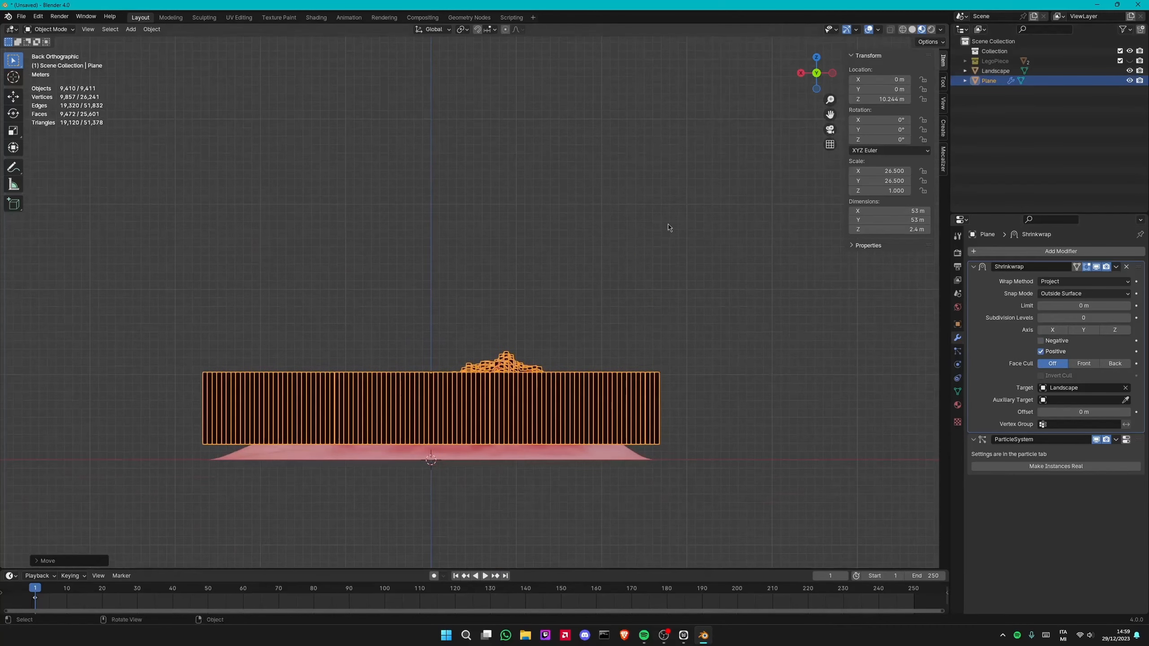
Switch the viewport to Solid shading and deselect the plane.
click(889, 29)
click(912, 29)
key(alt+z)
key(alt+z)
click(600, 324)
scroll(541, 431, up, 6)
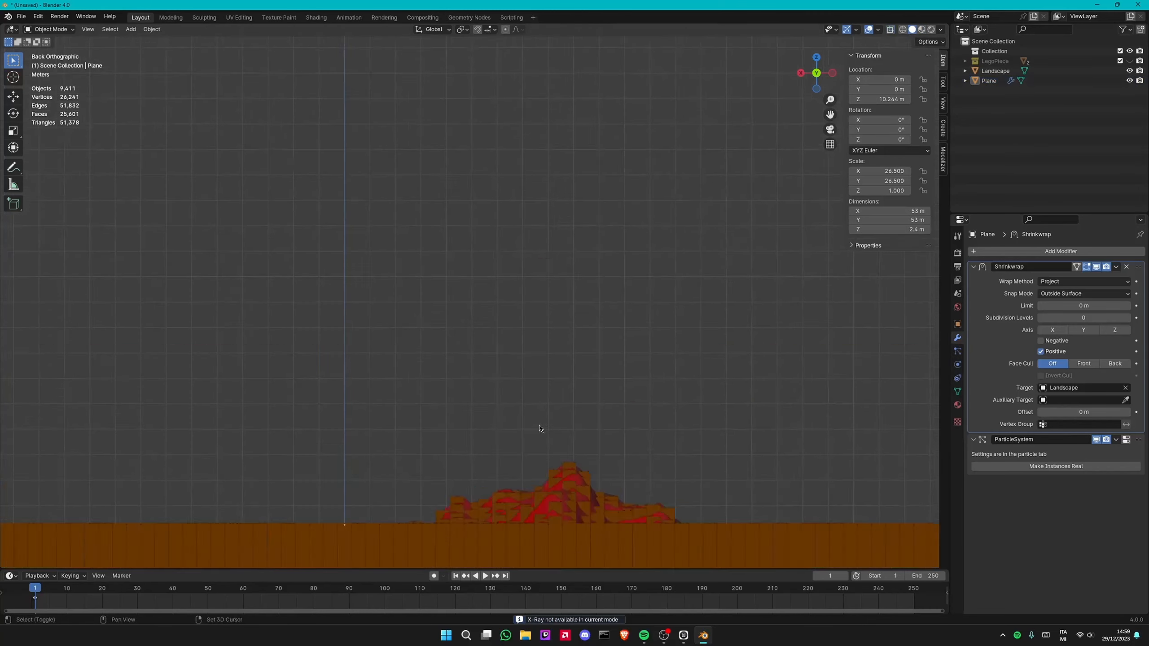
Enable X-ray and annotate the landscape's profile with a zero line drawn across the plane.
shift+middle_drag(541, 430, 529, 272)
key(alt+z)
scroll(528, 299, down, 5)
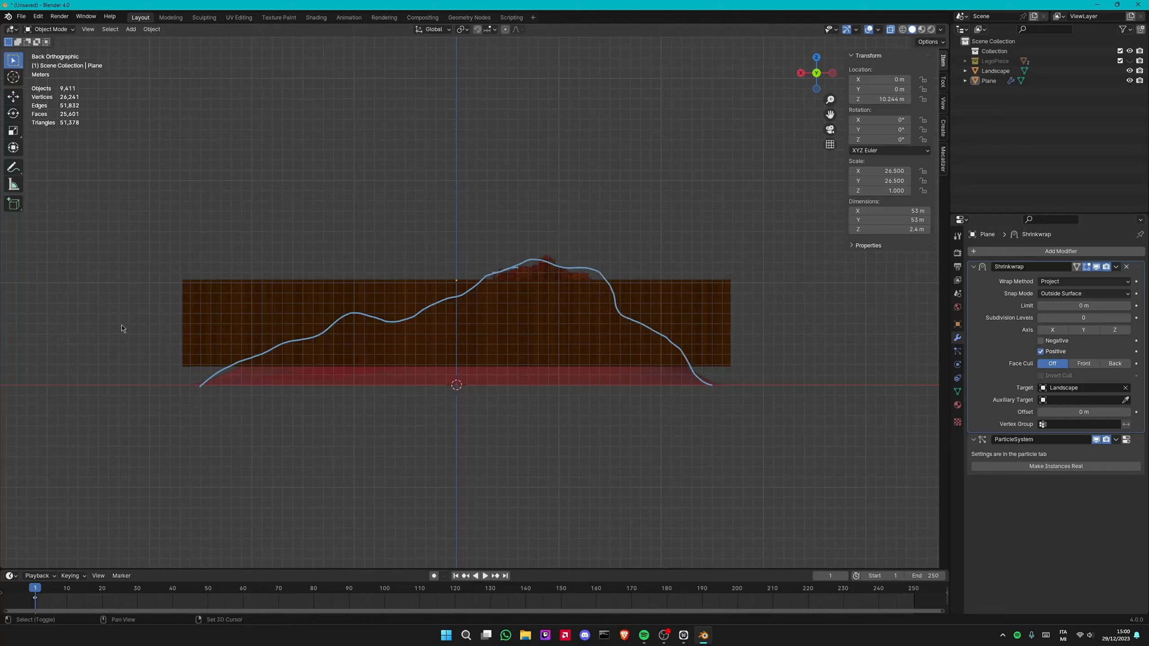
drag(100, 326, 768, 307)
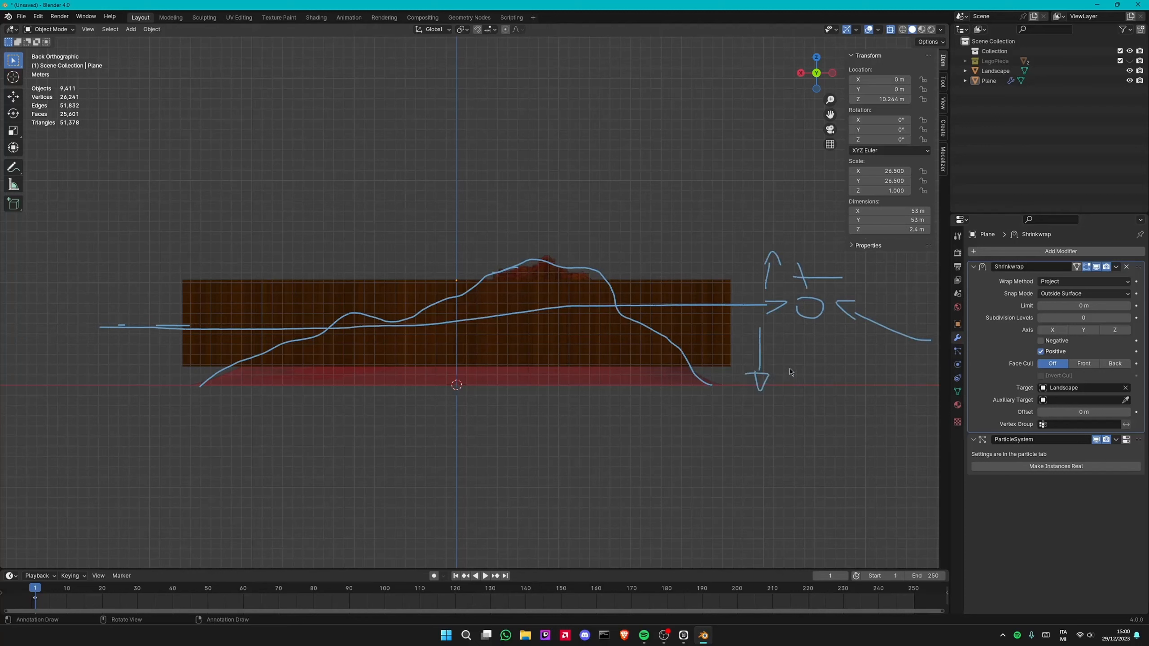
Hatch the area below the zero line with annotation strokes, cross it out and draw a check mark above the plane.
drag(230, 360, 193, 376)
drag(311, 354, 231, 388)
drag(340, 342, 285, 385)
drag(398, 332, 329, 385)
drag(475, 339, 393, 389)
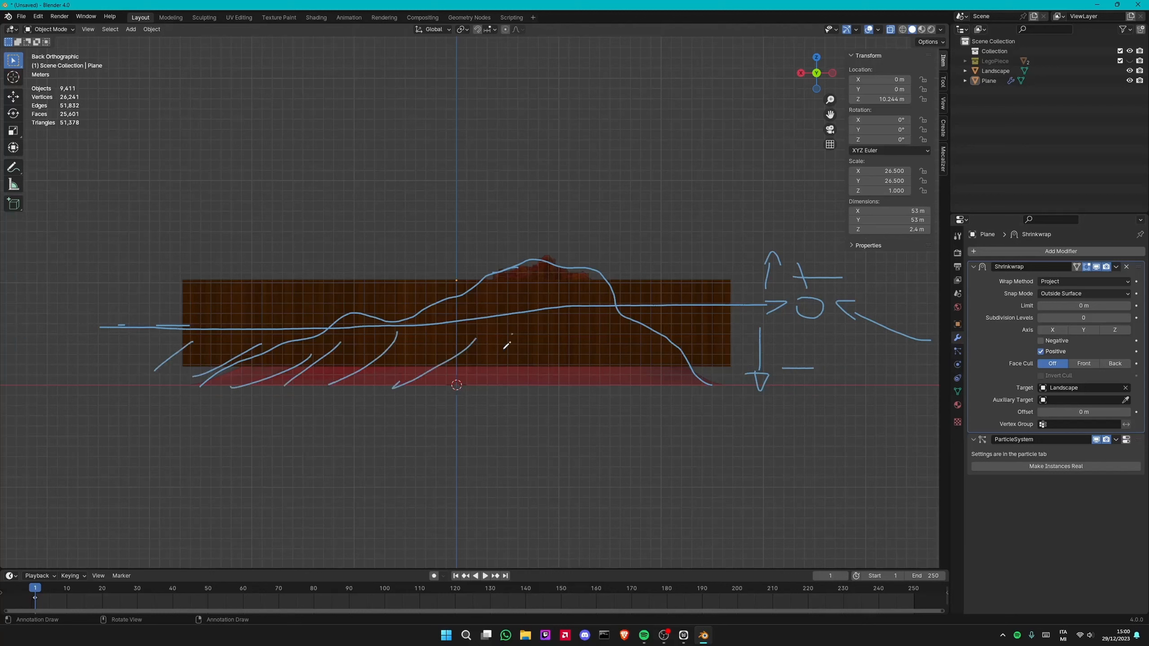
drag(511, 335, 454, 390)
drag(567, 329, 498, 394)
drag(600, 344, 552, 392)
drag(183, 185, 284, 121)
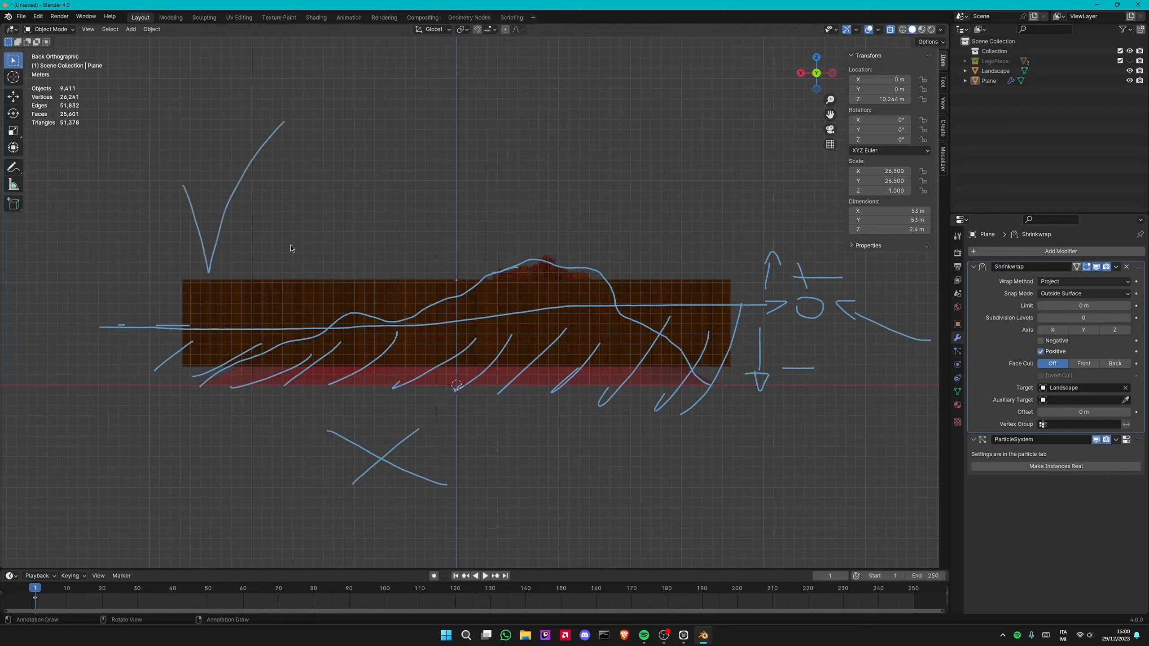
Undo the hatching, cross, check mark and plus/minus annotations, keeping the profile and zero line.
key(ctrl+z)
key(ctrl+z)
key(ctrl+z)
key(ctrl+z)
key(ctrl+z)
key(ctrl+z)
key(ctrl+z)
key(ctrl+z)
key(ctrl+z)
key(ctrl+z)
key(ctrl+z)
key(ctrl+z)
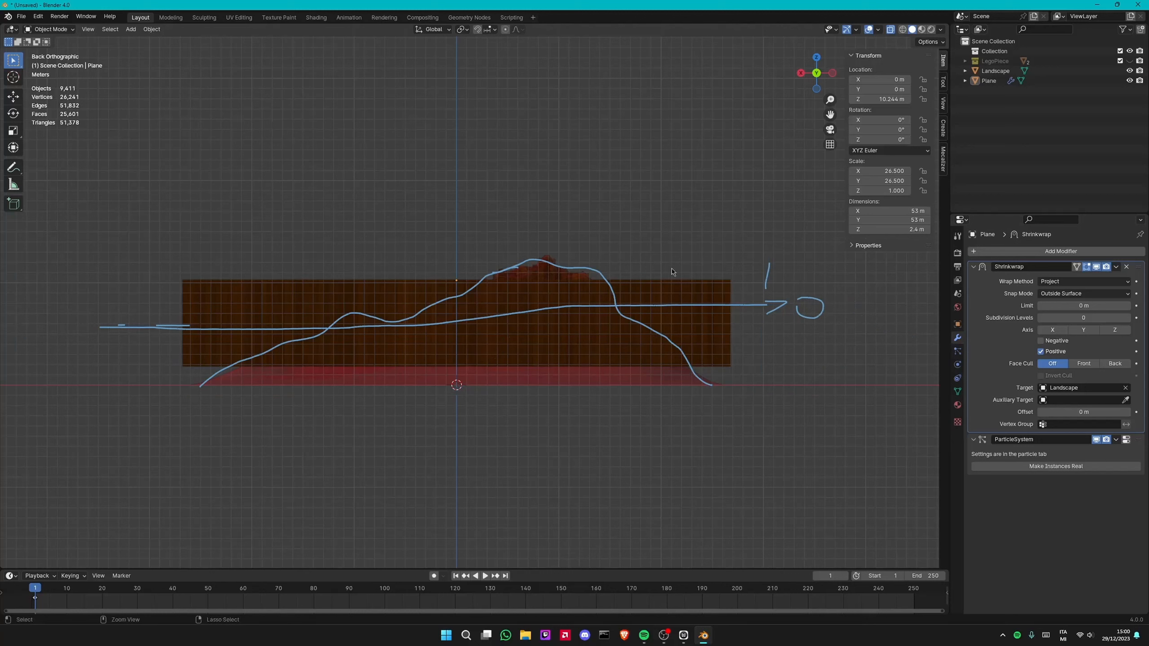
Enable Negative and disable Positive in the Shrinkwrap projection settings.
click(1040, 340)
click(1040, 352)
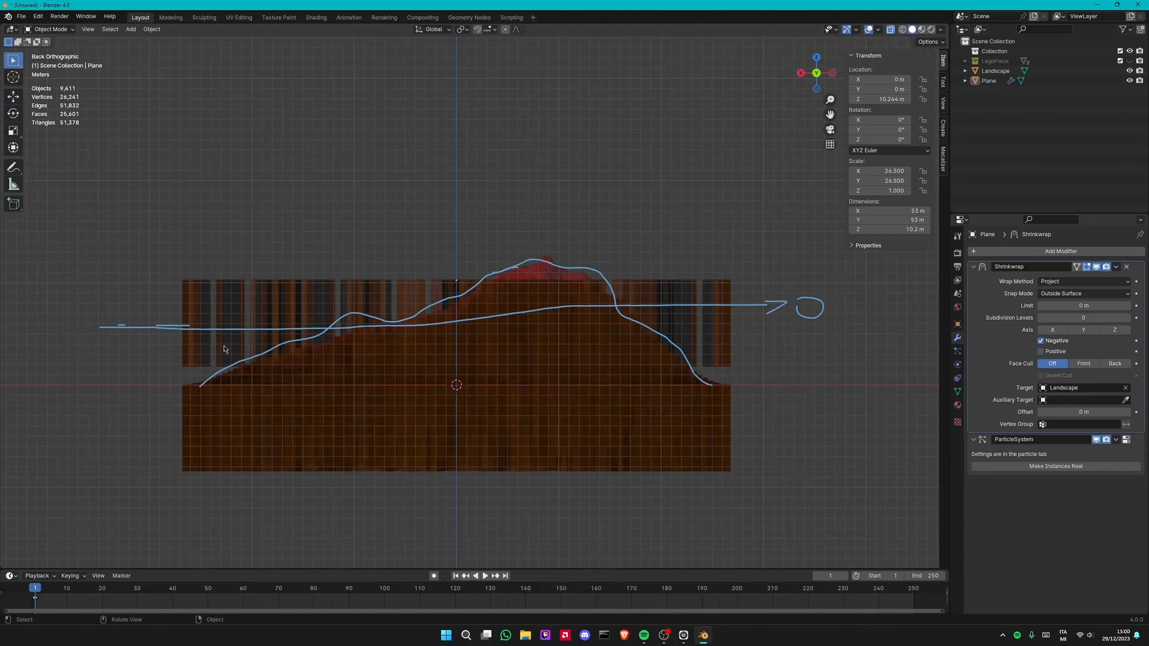
Hatch the area above the zero line with annotation strokes and cross it out.
drag(255, 253, 192, 308)
drag(316, 251, 268, 310)
drag(369, 256, 326, 308)
drag(441, 245, 417, 305)
drag(519, 238, 486, 306)
drag(590, 246, 575, 303)
drag(668, 260, 667, 300)
drag(732, 247, 716, 308)
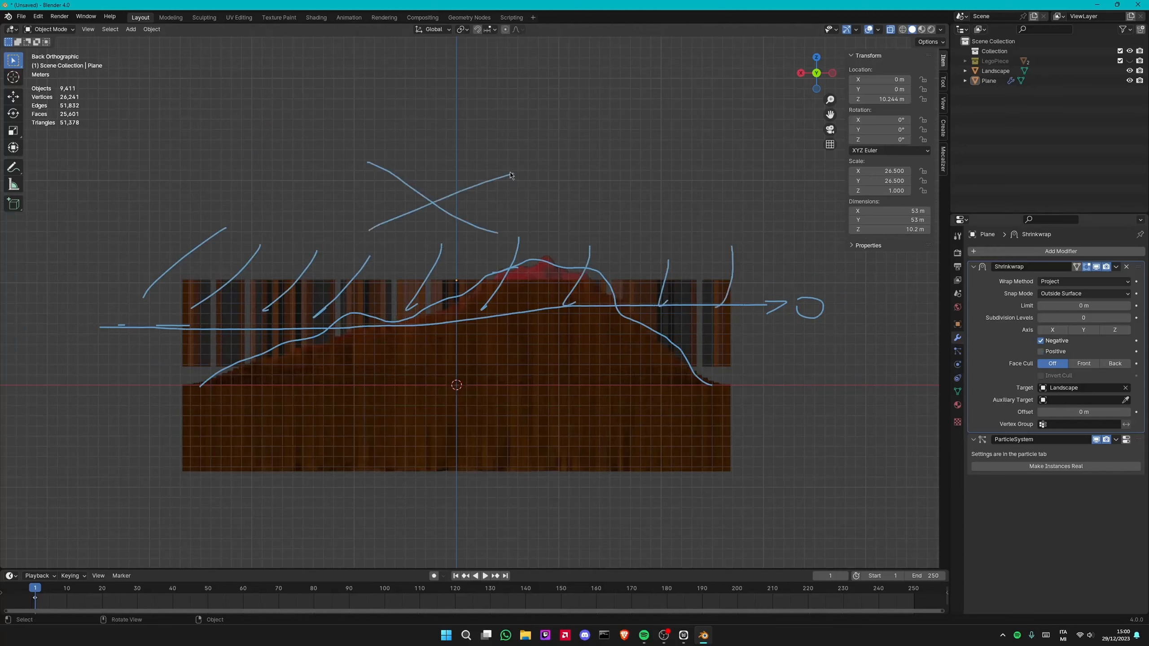
Undo the hatching and cross annotations above the zero line.
key(ctrl+z)
key(ctrl+z)
key(ctrl+z)
key(ctrl+z)
key(ctrl+z)
key(ctrl+z)
key(ctrl+z)
key(ctrl+z)
key(ctrl+z)
key(ctrl+z)
key(ctrl+z)
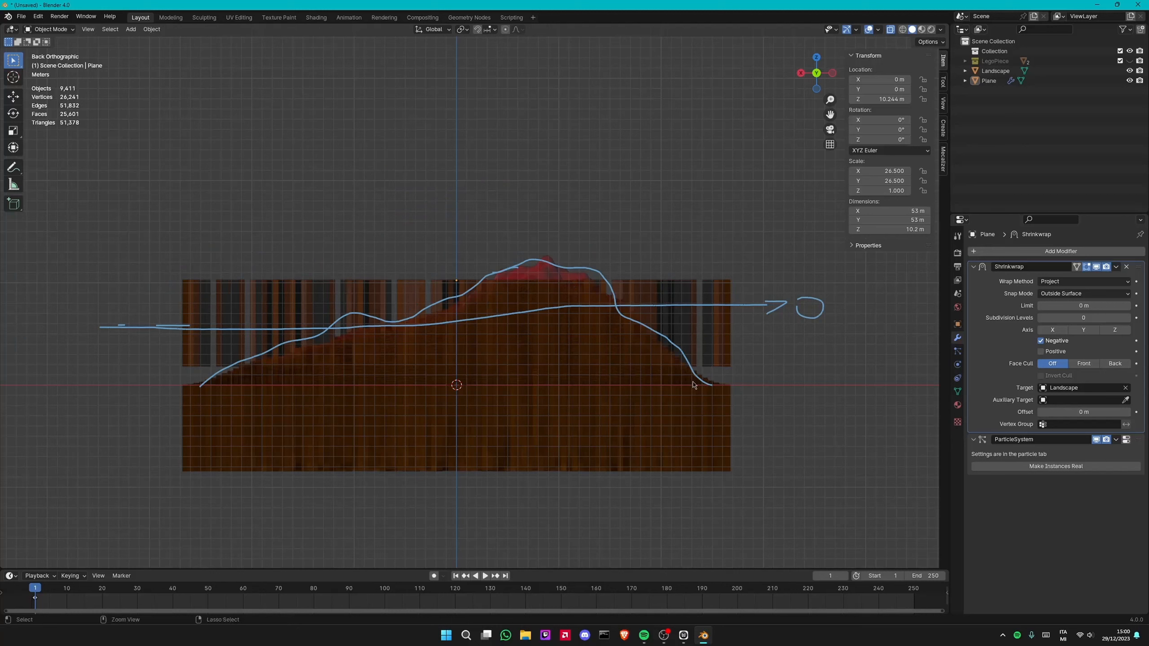
Undo the annotation strokes and preceding scene edits, restoring the hidden Landscape and the Positive-only Shrinkwrap projection on the plane.
key(ctrl+z)
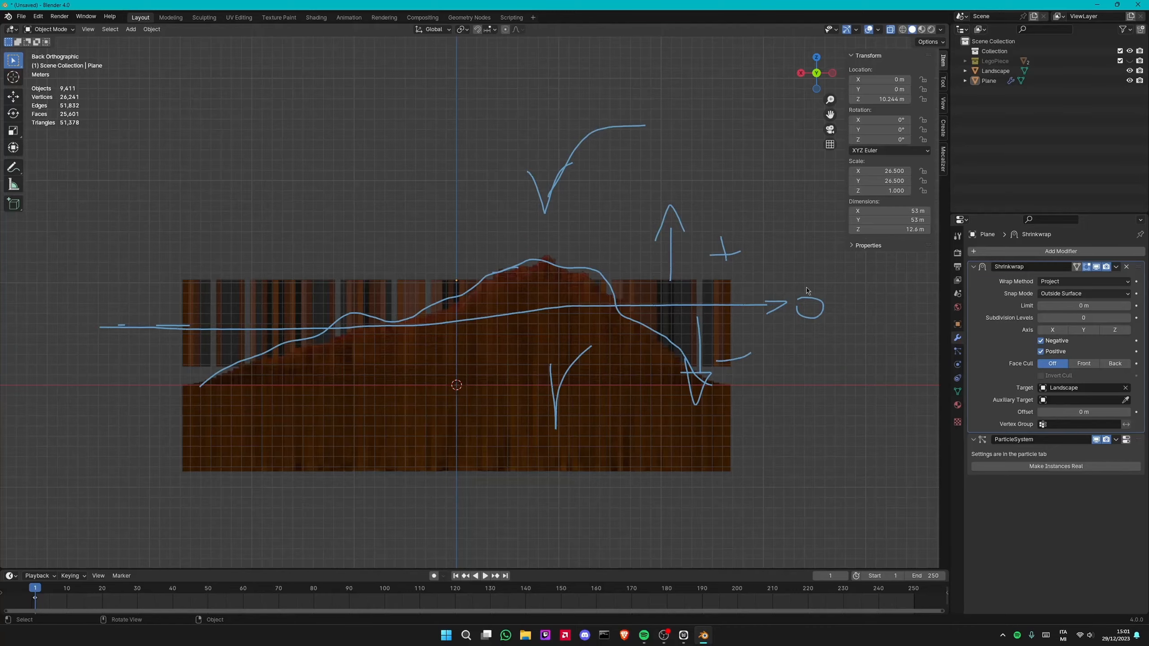
key(ctrl+z)
key(ctrl+z)
key(ctrl+z)
key(ctrl+z)
key(ctrl+z)
key(ctrl+z)
key(ctrl+z)
key(ctrl+z)
key(ctrl+z)
key(ctrl+z)
key(ctrl+z)
key(ctrl+z)
key(ctrl+z)
key(ctrl+z)
key(ctrl+z)
key(ctrl+z)
key(ctrl+shift+z)
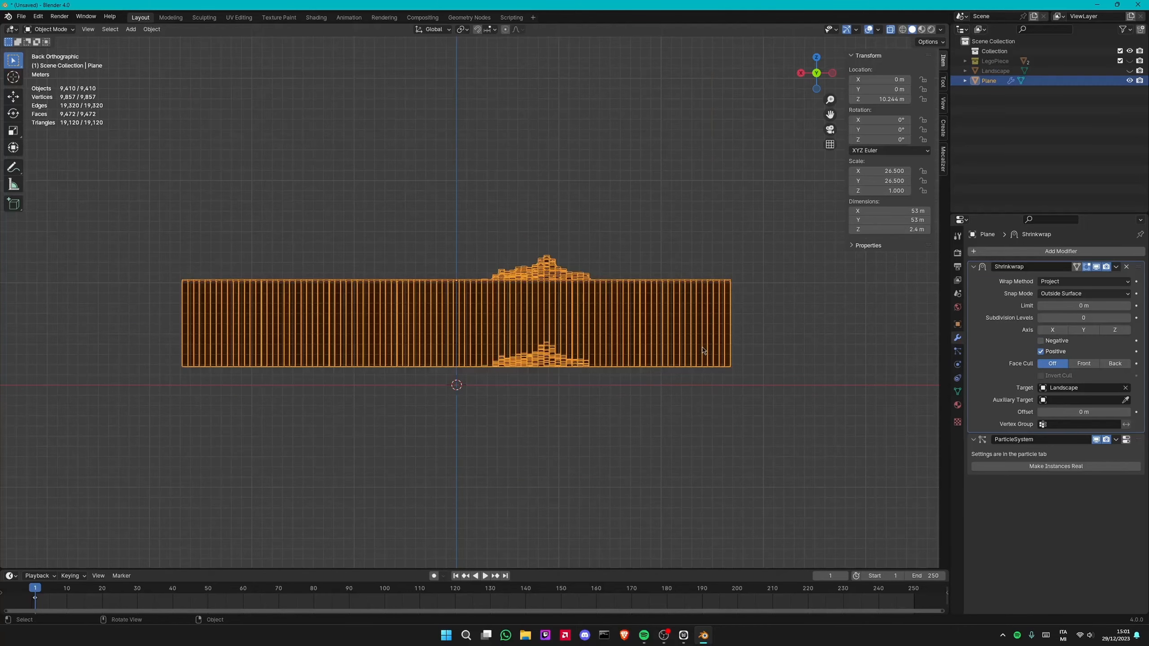
Move the plane down along the Z axis to about -3.17 m, below the landscape.
middle_drag(705, 352, 722, 338)
scroll(601, 385, down, 3)
key(g)
key(z)
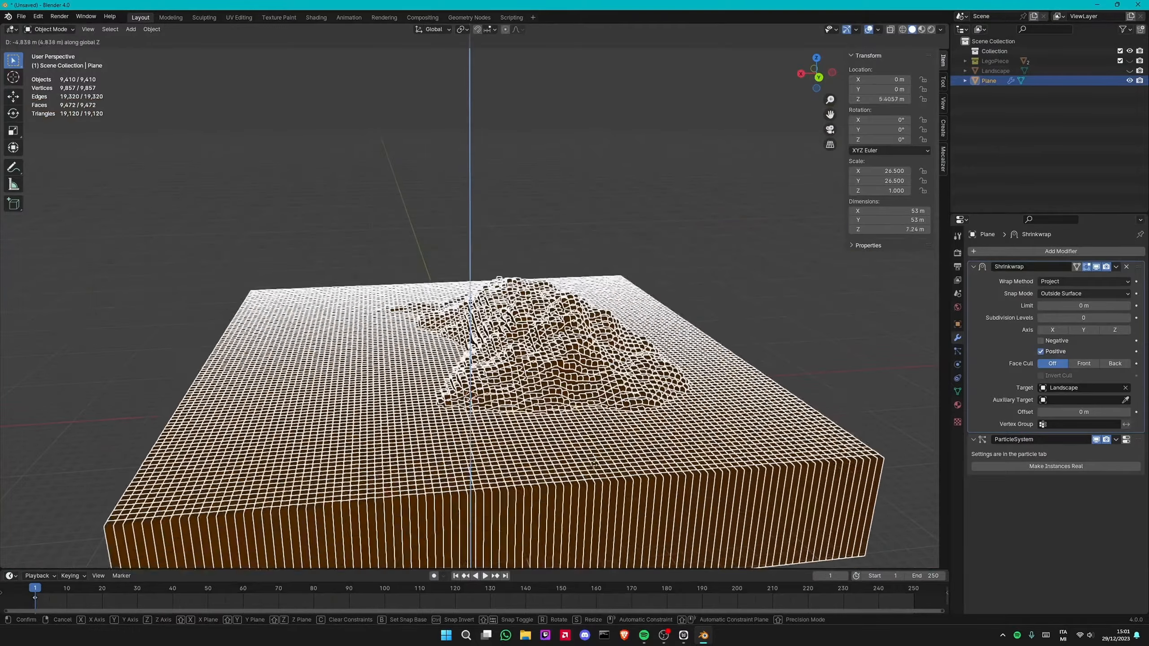
click(636, 445)
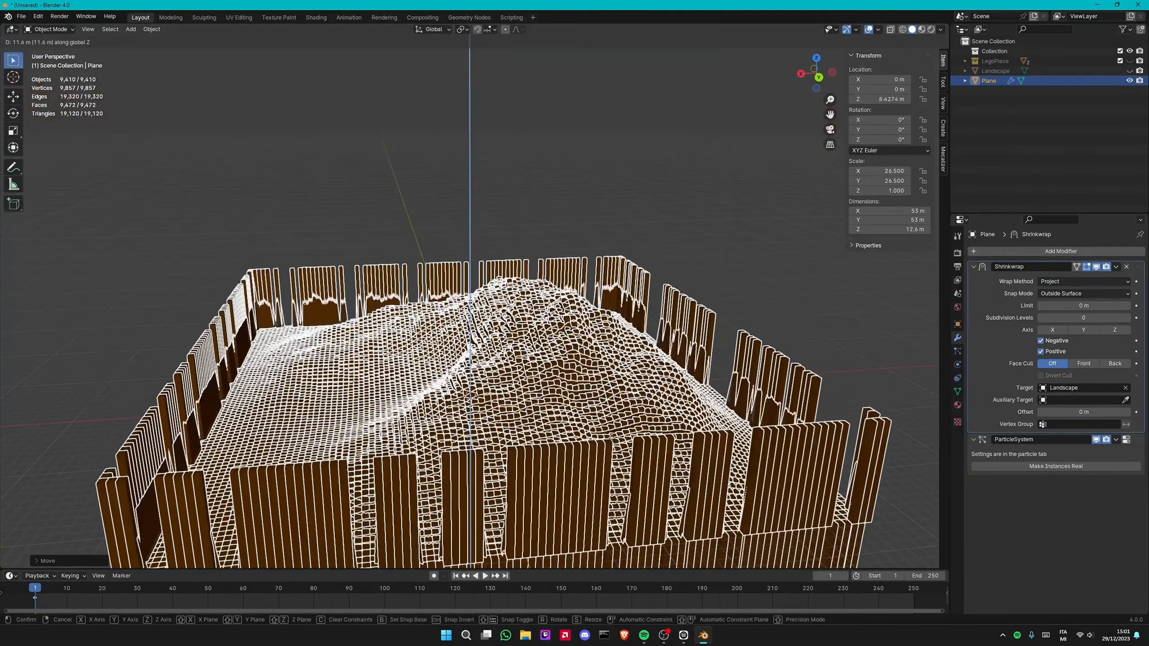
Disable Positive in the Shrinkwrap settings and try raising the plane about 14.8 m along Z above the landscape.
right_click(669, 335)
click(1041, 352)
key(g)
key(z)
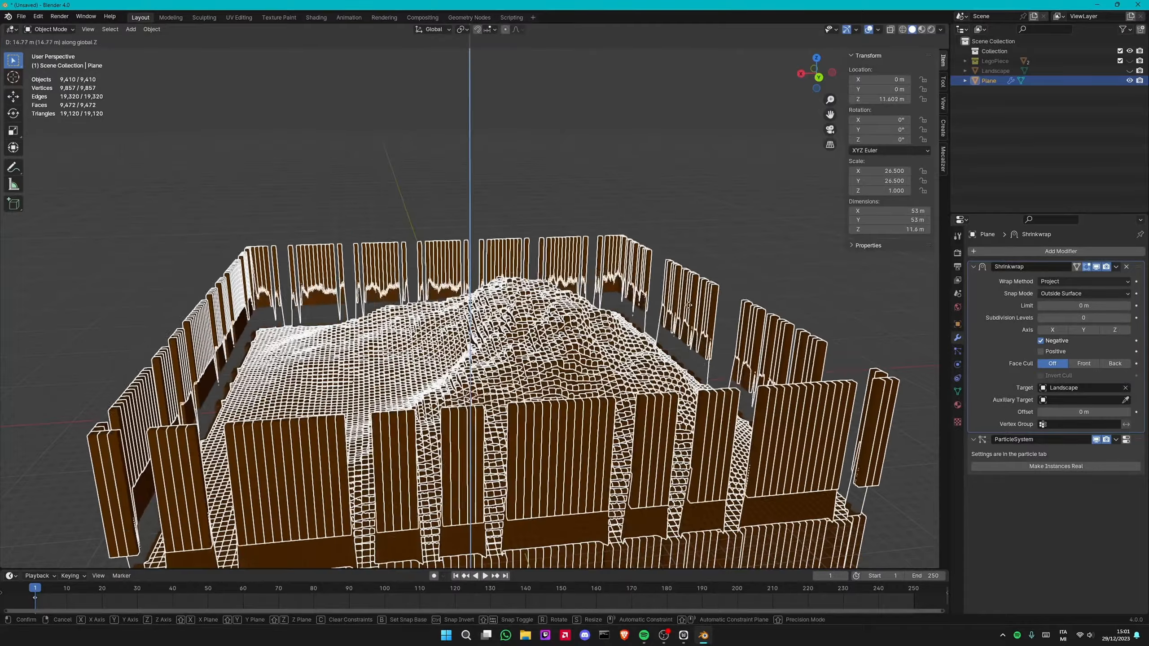
click(683, 267)
Undo the plane's upward move and the Negative and Positive projection changes.
key(ctrl+z)
middle_drag(679, 272, 649, 314)
scroll(650, 315, down, 5)
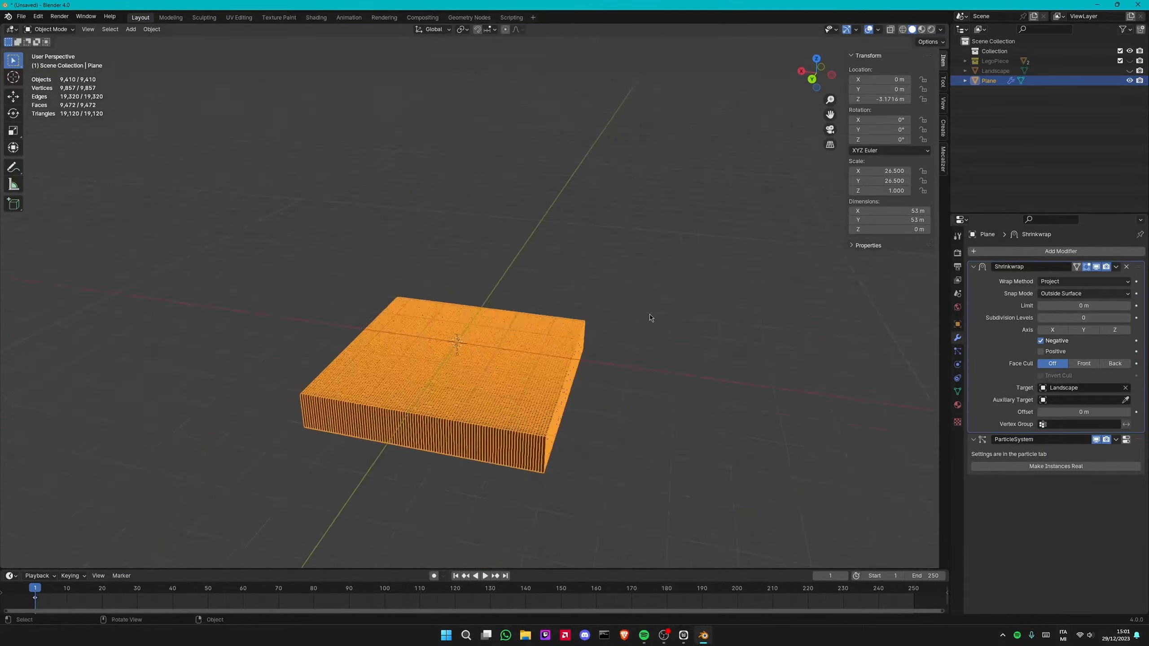
key(ctrl+z)
key(ctrl+z)
Deselect the plane, outline the base level around the terrain's near corner with annotations, and hatch the area below it.
scroll(770, 280, up, 4)
middle_drag(719, 316, 776, 226)
middle_drag(701, 270, 827, 392)
click(711, 316)
scroll(679, 372, down, 8)
middle_drag(531, 352, 607, 326)
scroll(514, 312, up, 5)
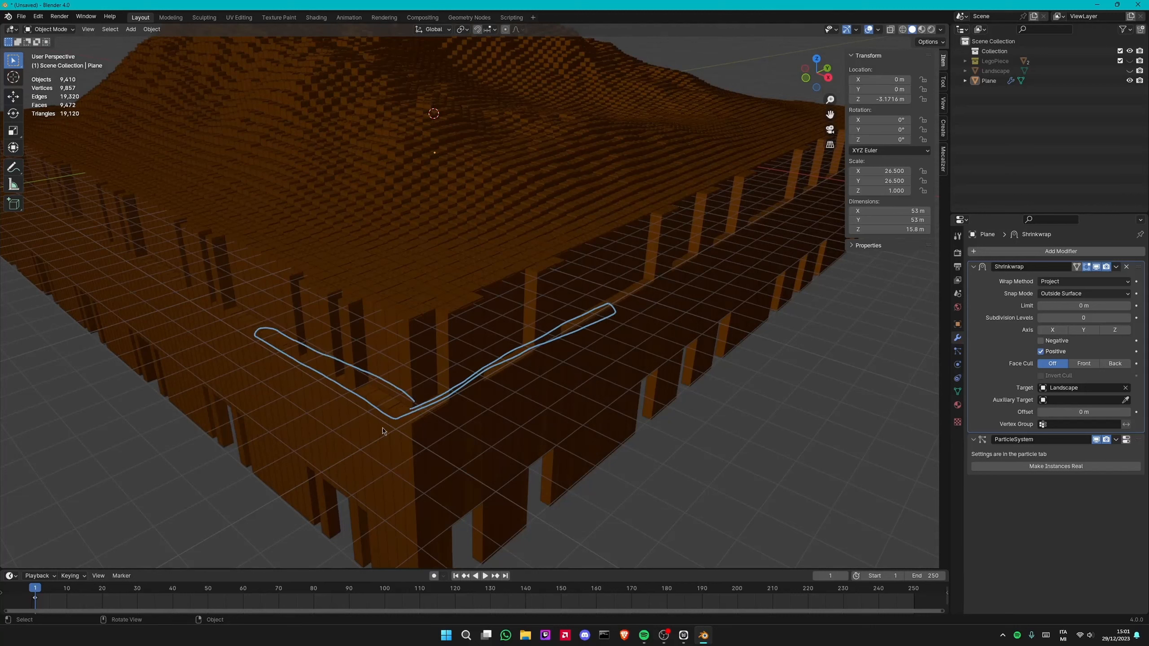
drag(435, 460, 389, 500)
drag(449, 451, 423, 500)
drag(506, 419, 473, 523)
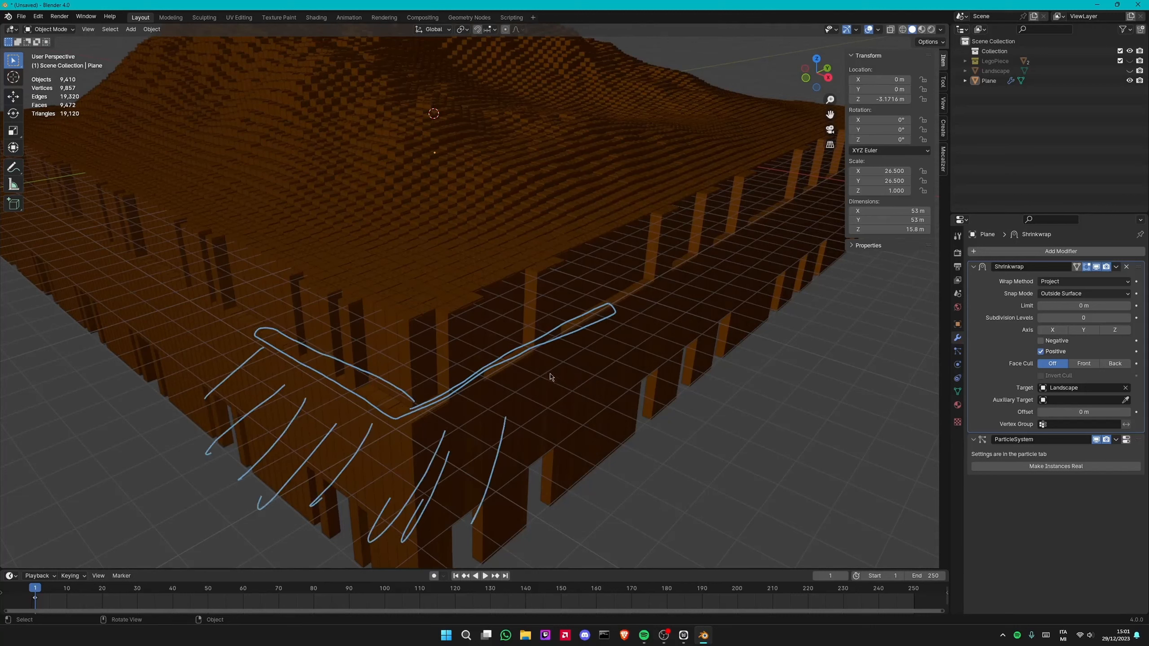
drag(551, 387, 518, 534)
drag(576, 366, 555, 469)
drag(604, 364, 582, 498)
In front view, outline and cross out the region below the plane's level with annotations, and frame the terrain above it.
click(805, 78)
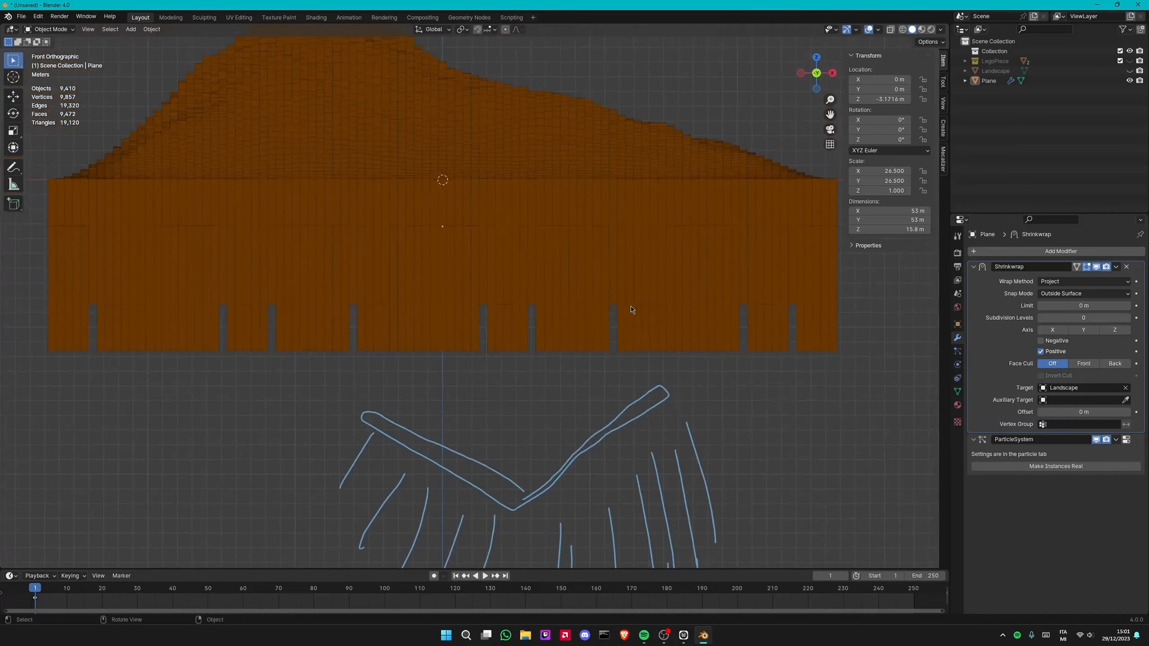
scroll(631, 306, down, 5)
drag(568, 371, 537, 419)
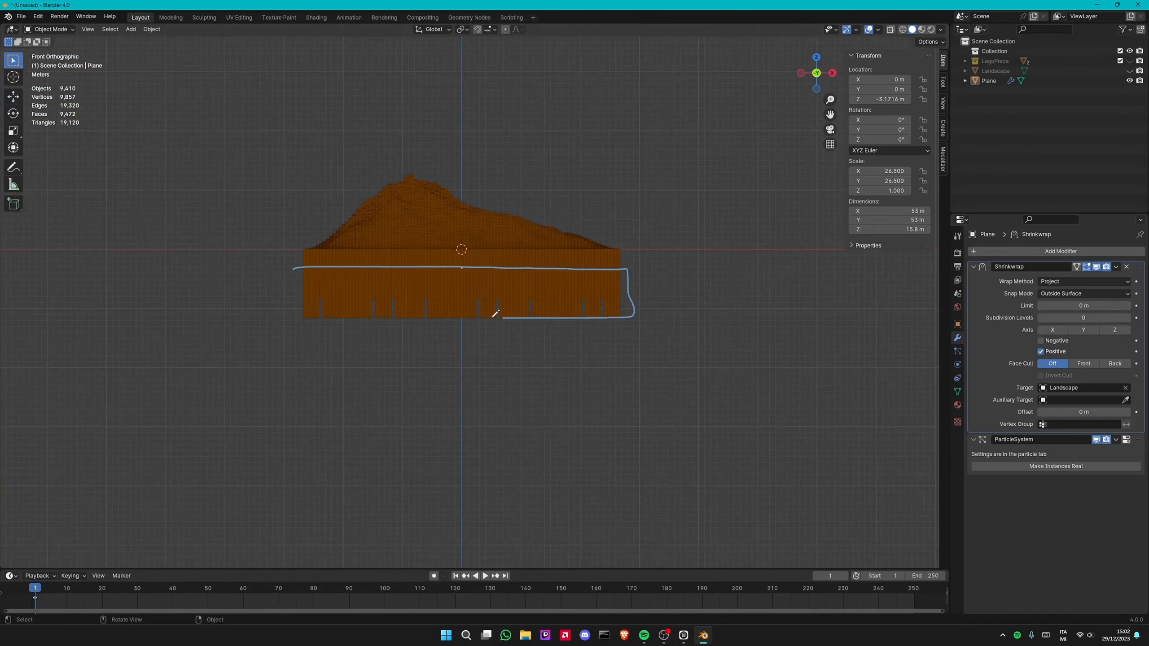
drag(494, 316, 295, 267)
drag(381, 277, 585, 307)
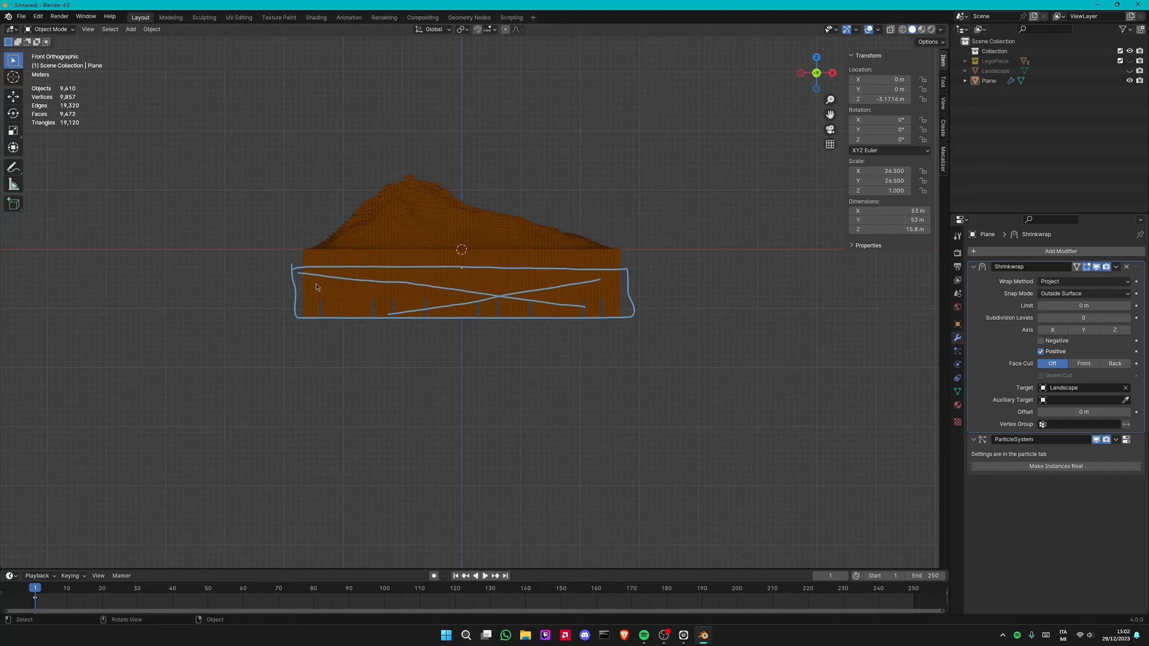
drag(302, 171, 635, 229)
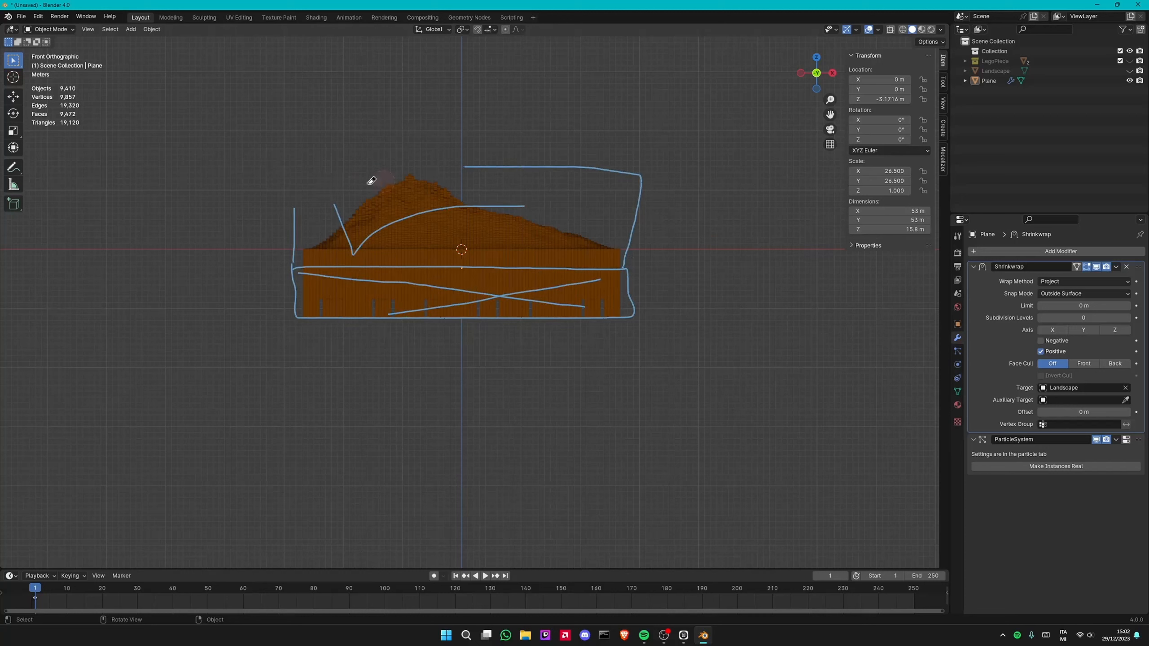
mouse_move(385, 195)
middle_down()
mouse_move(495, 270)
mouse_move(513, 261)
middle_up()
scroll(513, 261, down, 3)
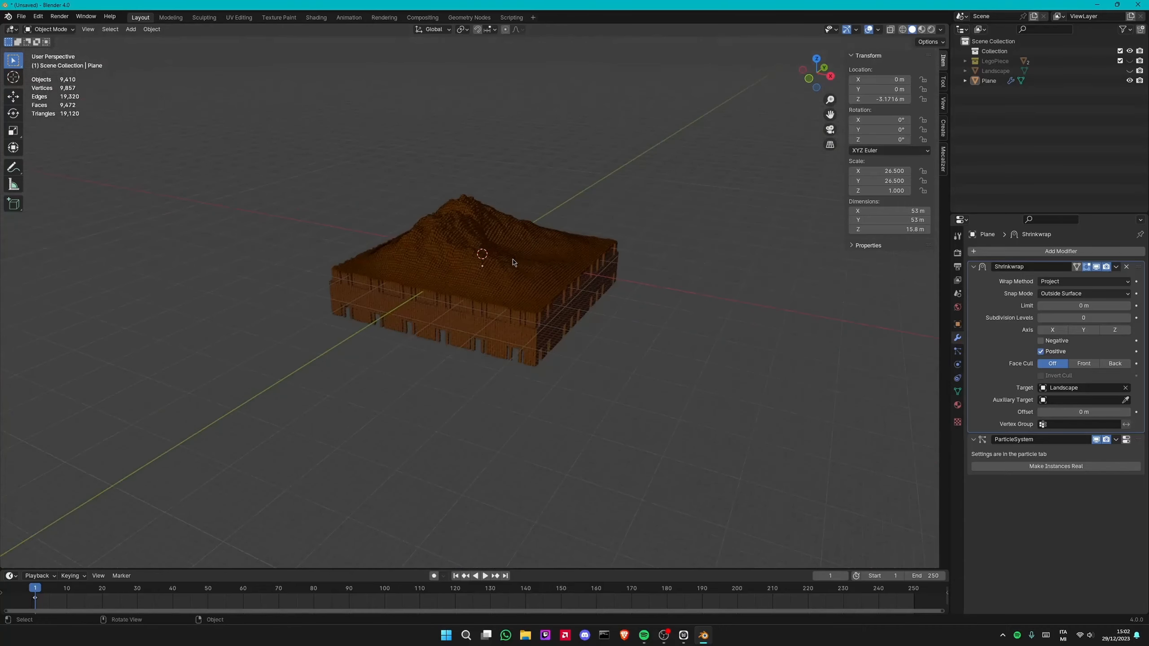
scroll(444, 275, up, 6)
scroll(444, 274, down, 3)
mouse_move(444, 275)
shift+middle_down()
mouse_move(423, 300)
mouse_move(462, 286)
shift+middle_up()
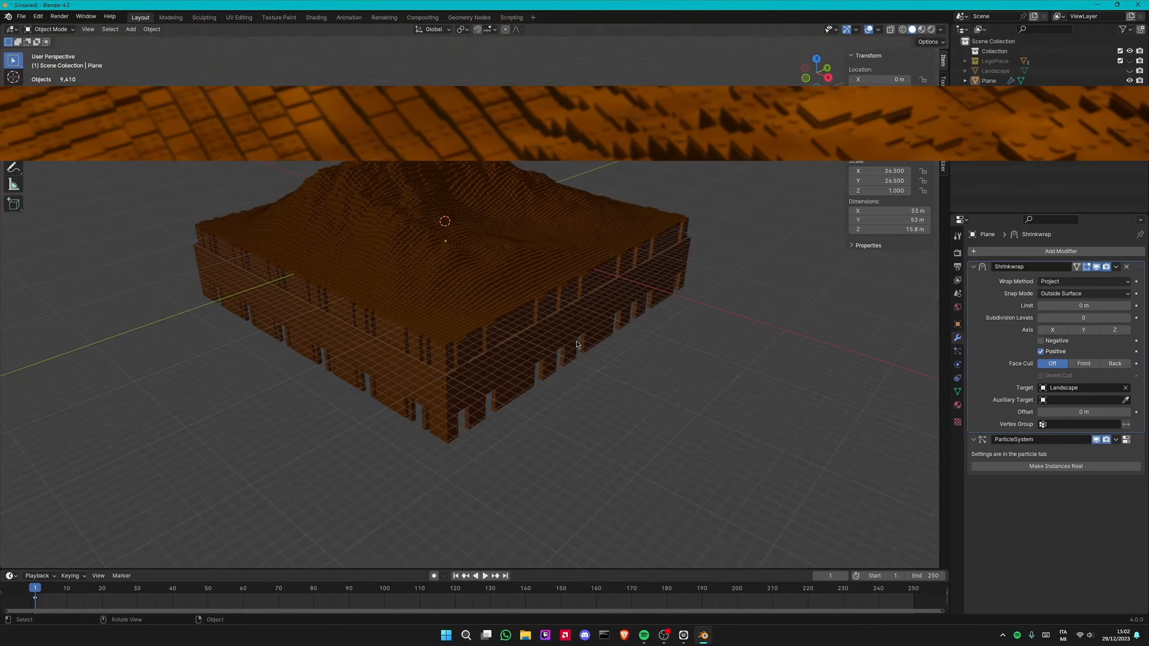